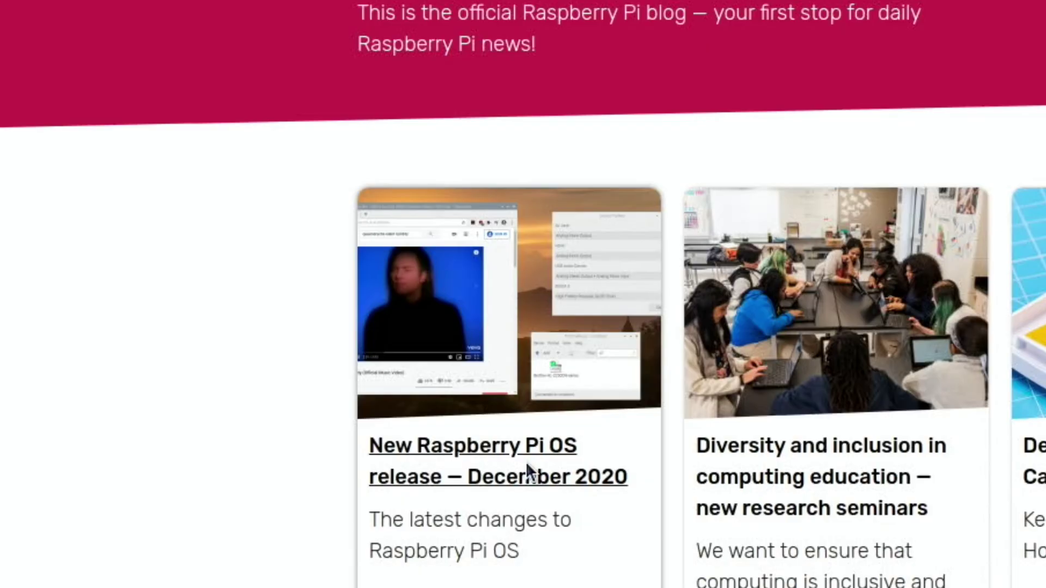
Step: Open the 'New Raspberry Pi OS release – December 2020' article, minimize Chromium, and launch a terminal
click(460, 467)
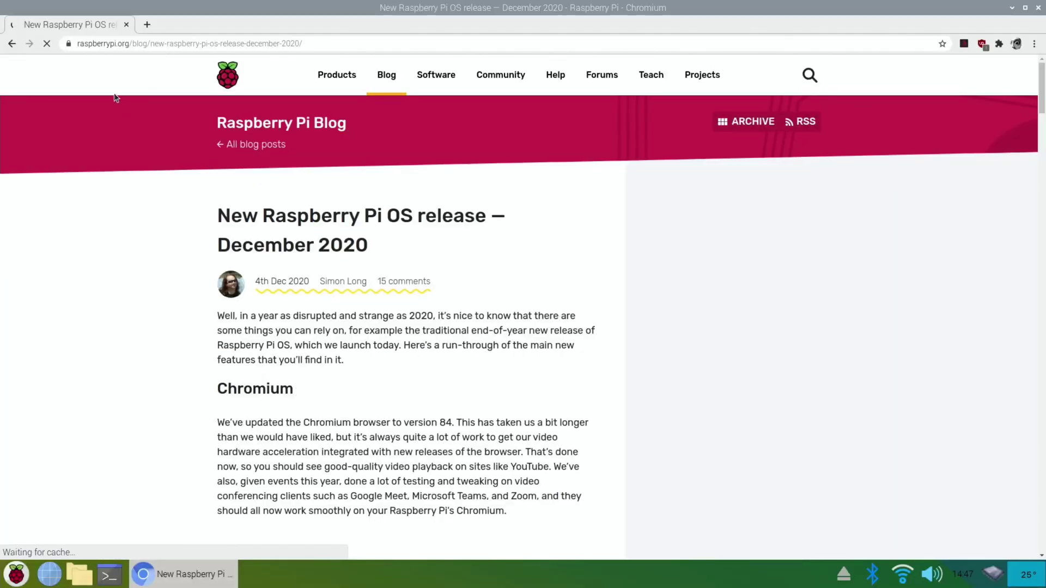
click(1012, 8)
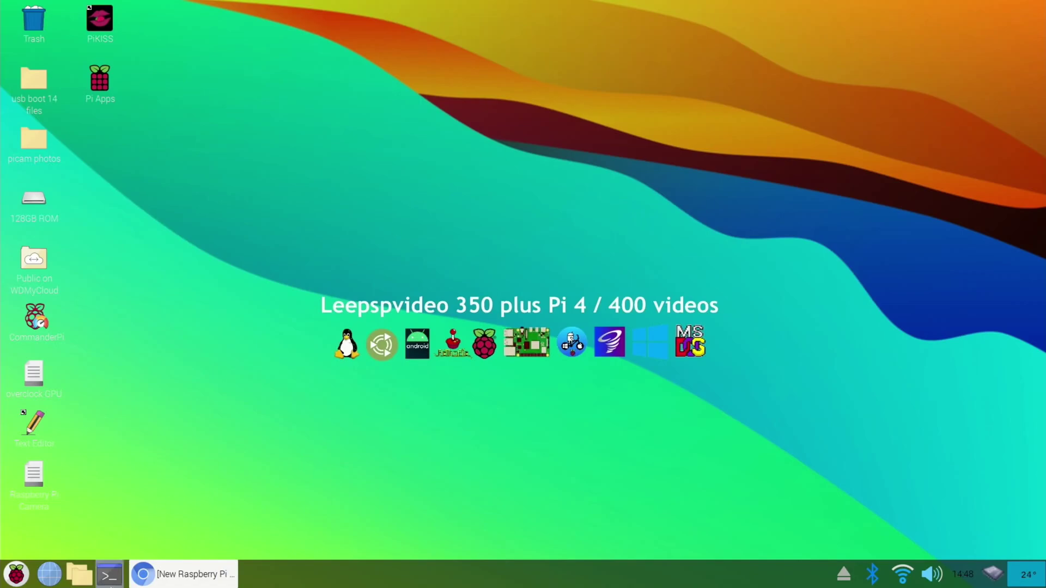
click(110, 574)
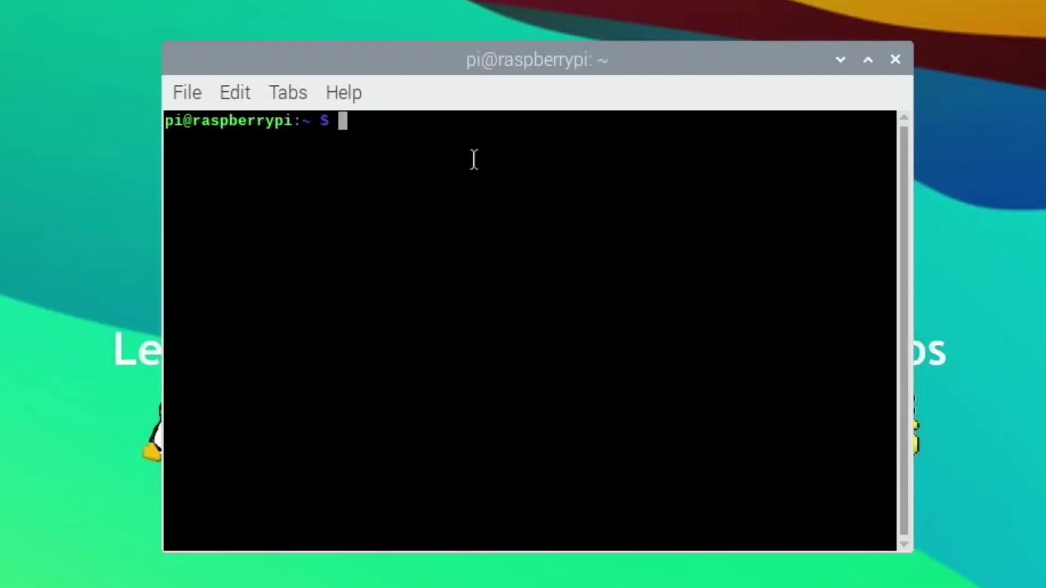
Step: Rerun sudo apt update, then sudo apt upgrade, from the command history
key(Up)
key(Up)
key(Up)
key(Up)
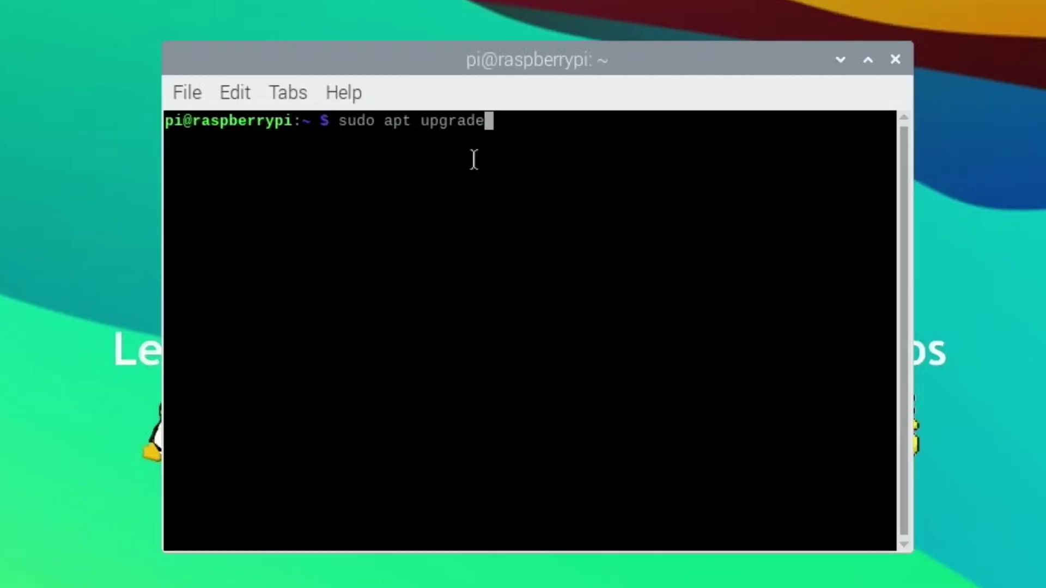
key(Return)
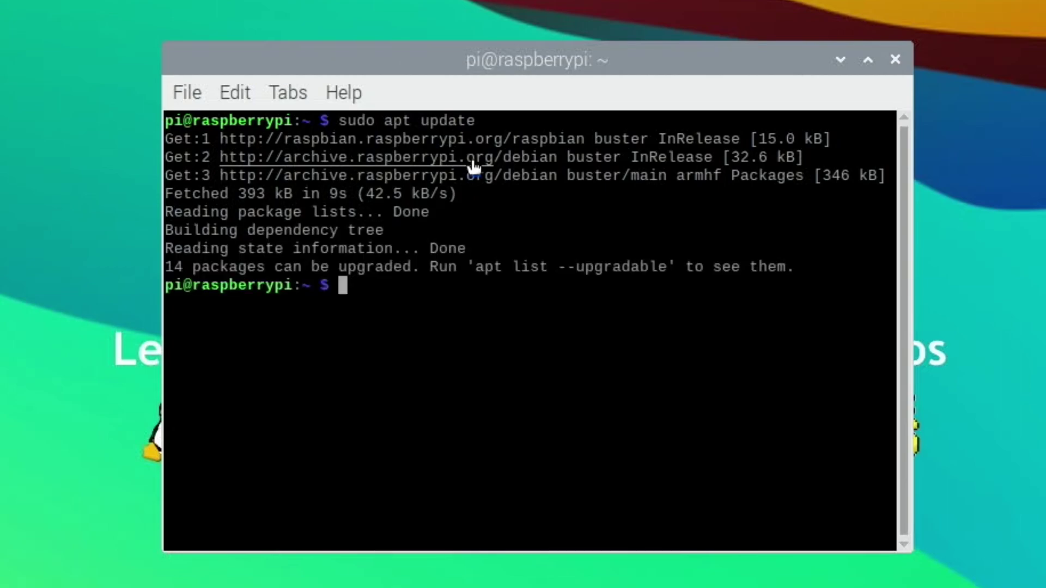
key(Up)
key(Up)
key(Up)
key(Up)
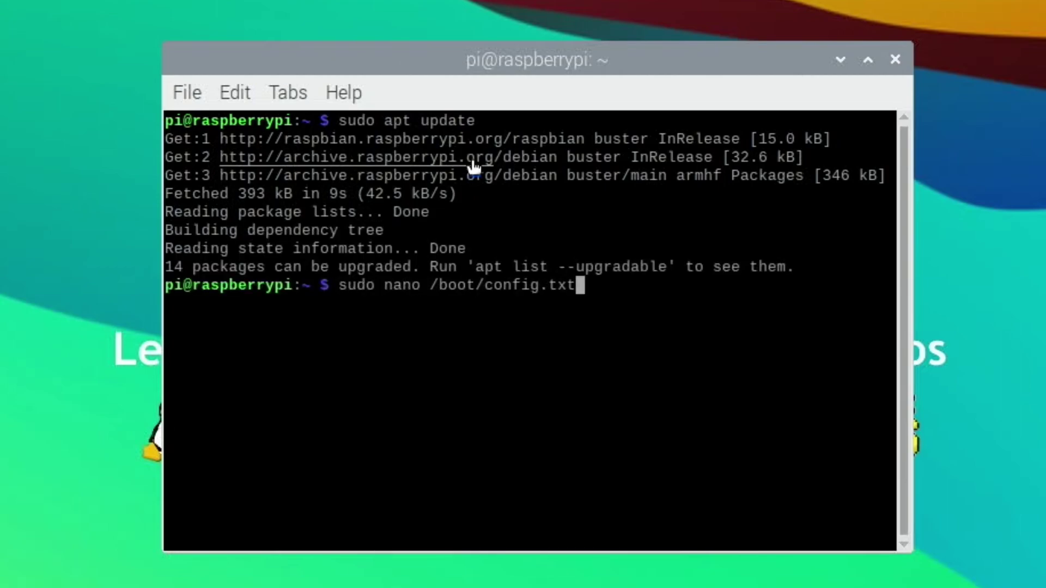
key(Return)
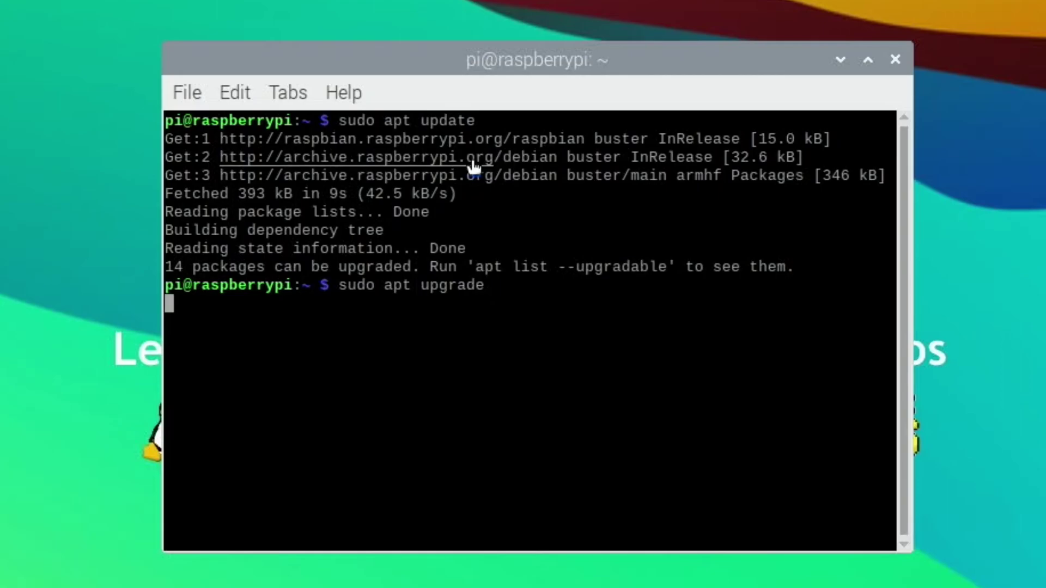
Step: Run neofetch in a second terminal and move that window to the top right
click(109, 574)
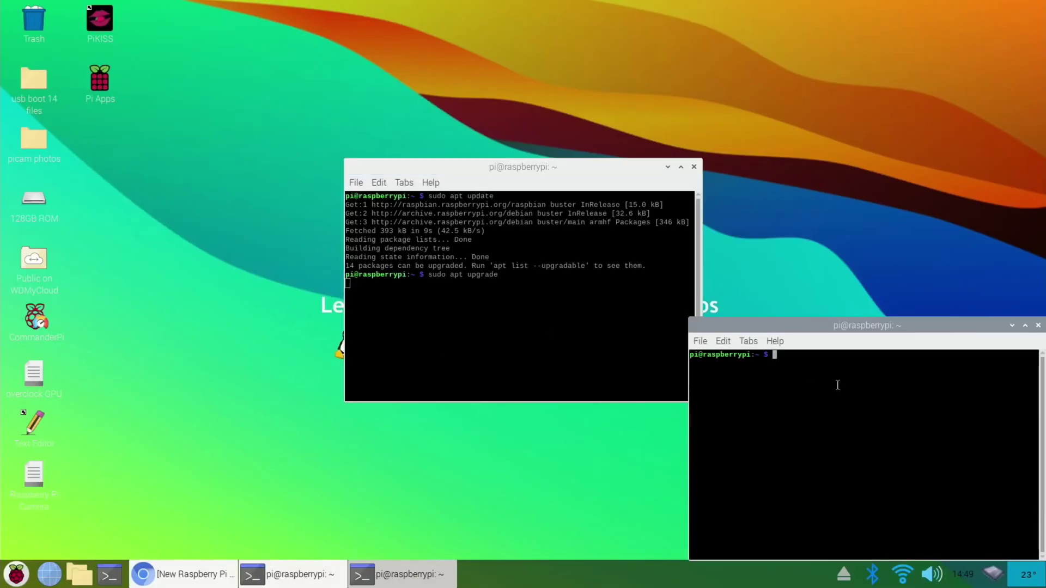
key(Up)
key(Up)
key(Return)
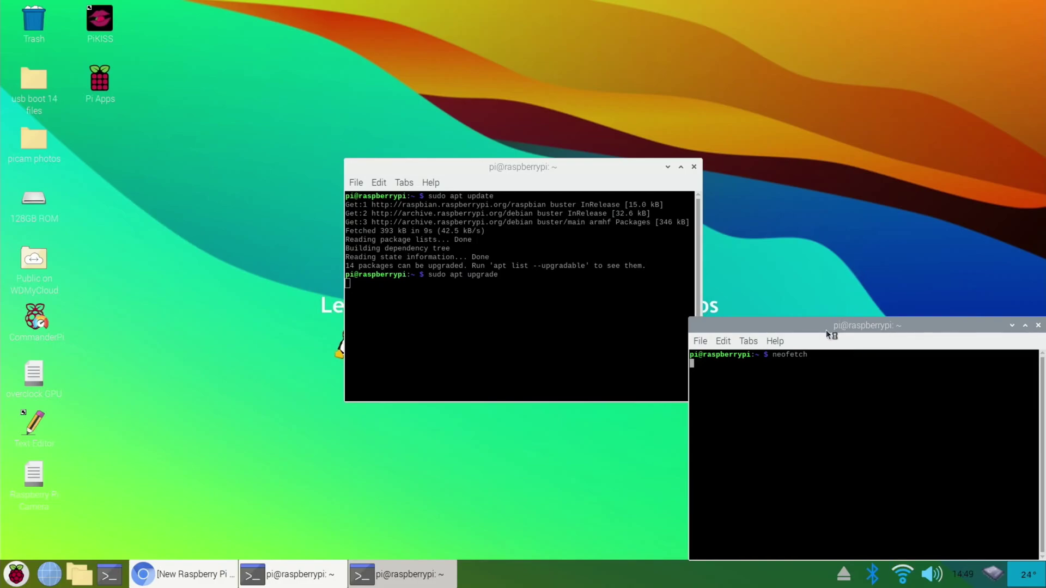
drag(826, 330, 776, 25)
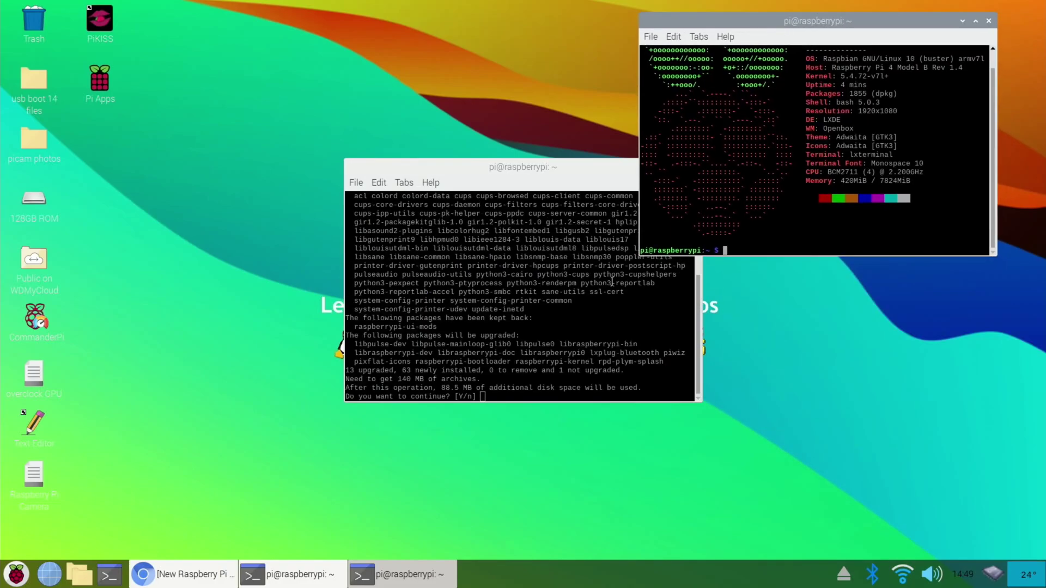
Step: Answer y at the upgrade's [Y/n] prompt so the packages start downloading
text(y)
key(Return)
click(479, 166)
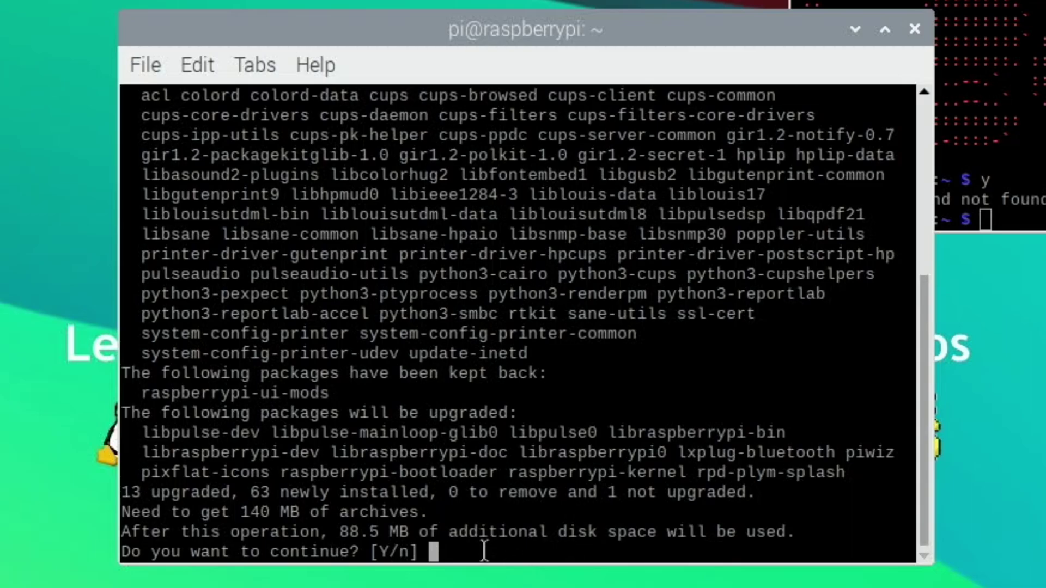
text(y)
key(Return)
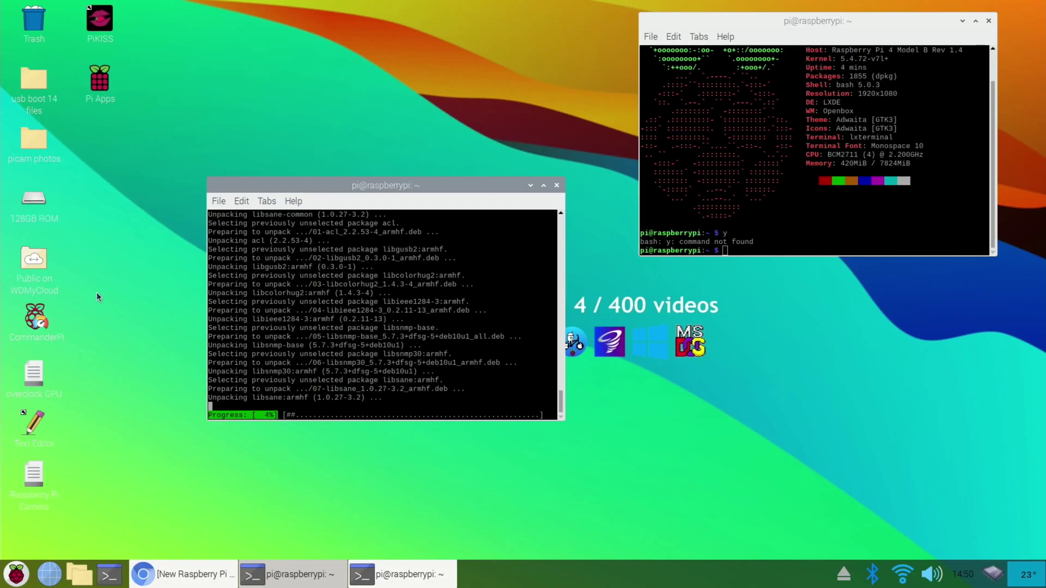
Step: Return to the release article and read from the Chromium section down to PulseAudio audio switching
click(165, 573)
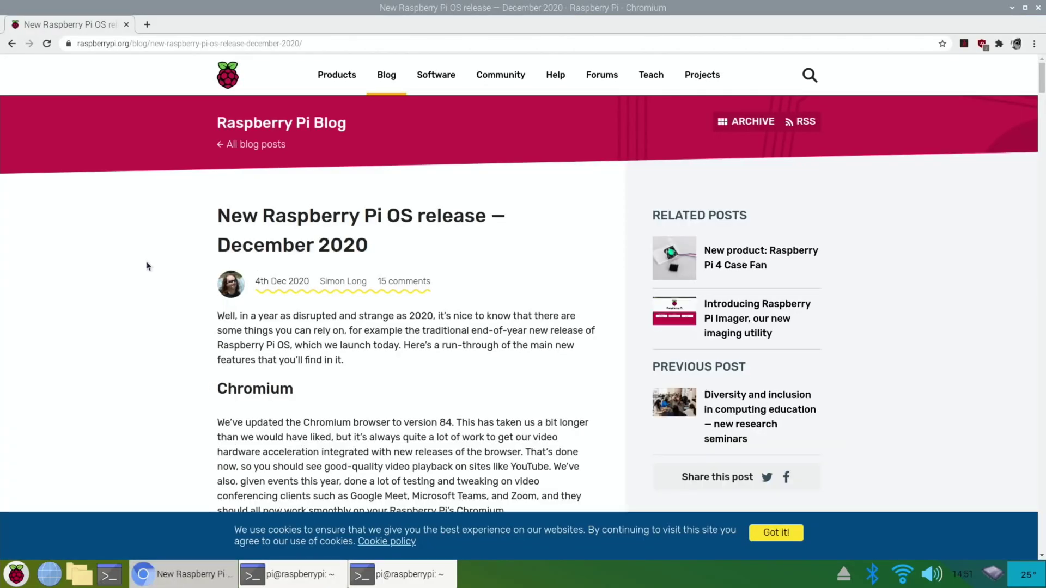
scroll(146, 266, down, 3)
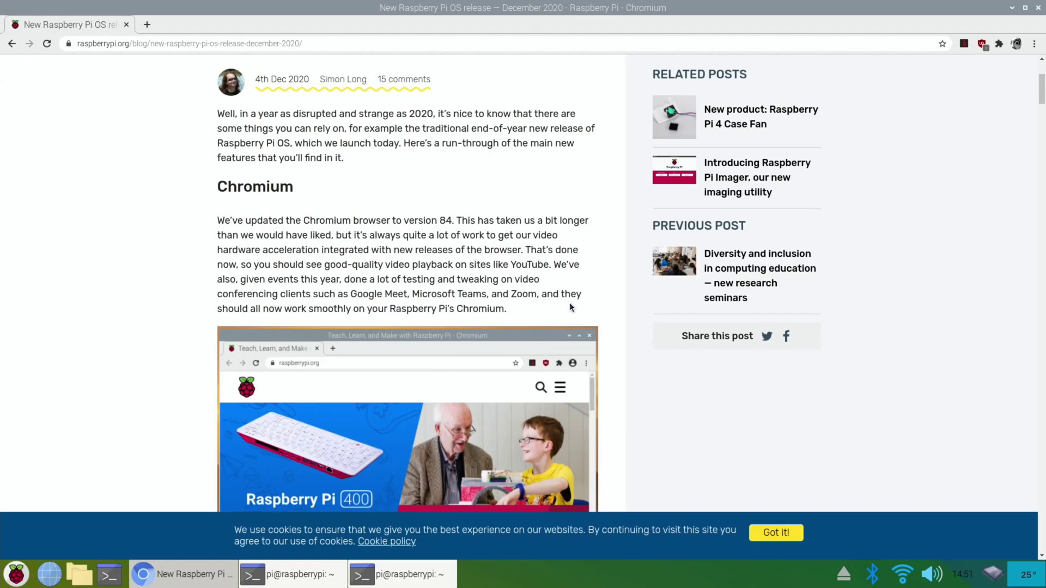
scroll(570, 307, down, 6)
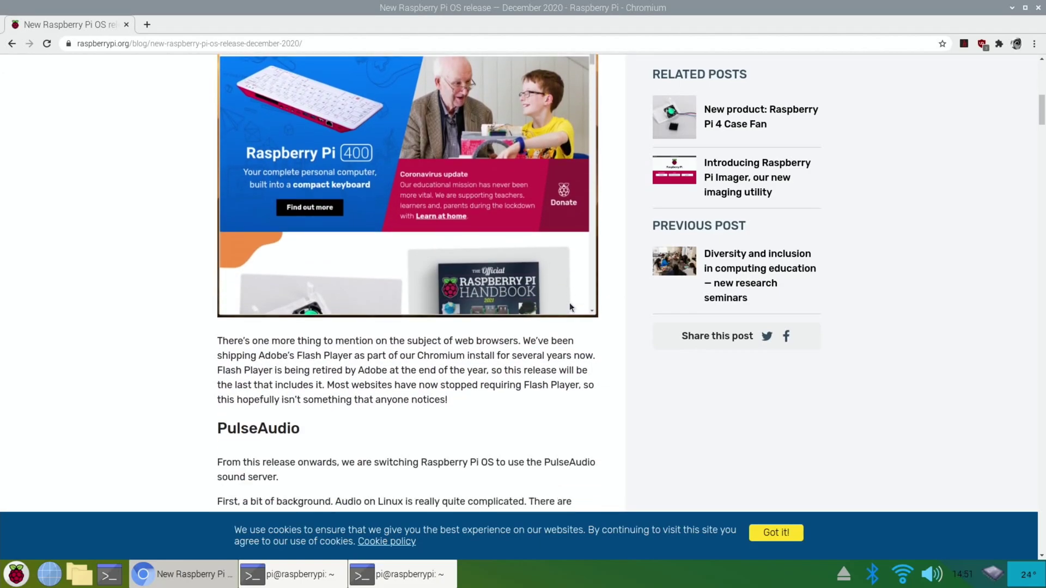
scroll(570, 307, down, 6)
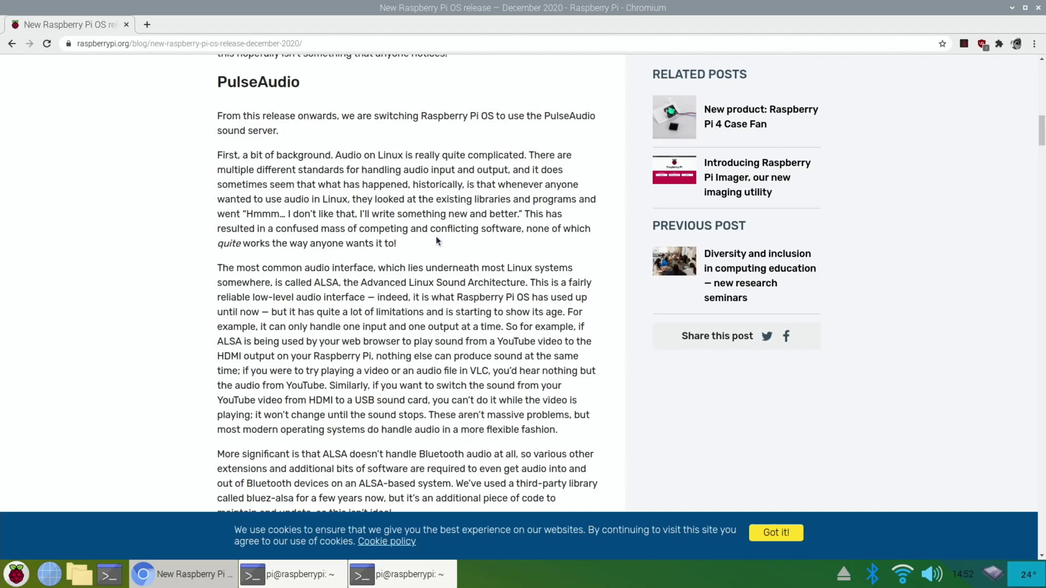
scroll(450, 241, down, 3)
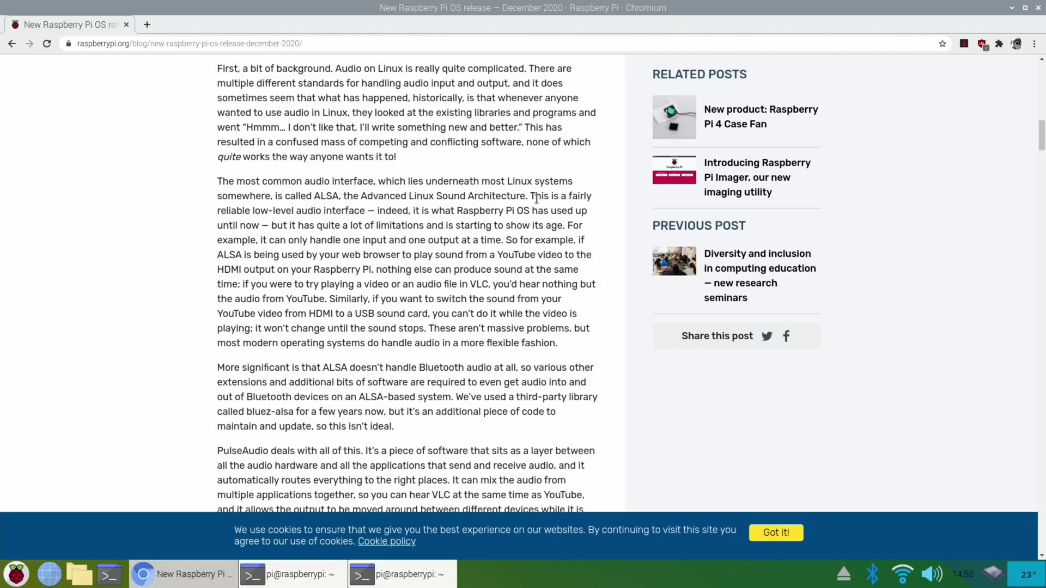
scroll(517, 198, down, 5)
scroll(327, 193, down, 4)
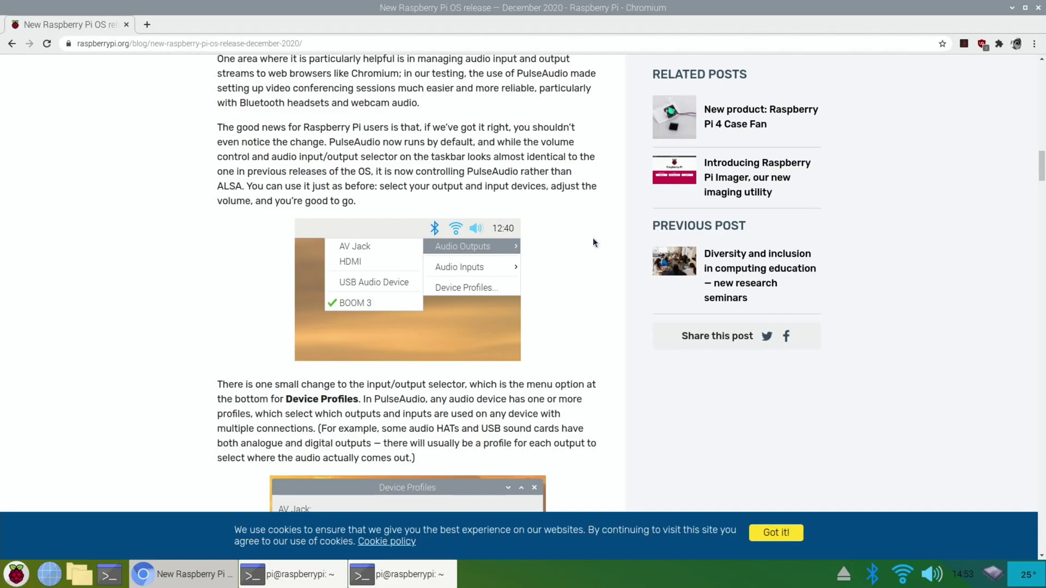
Step: Zoom the article to 90% and read past Device Profiles, Printing and hardware to 'How do I get it?'
scroll(594, 241, down, 7)
scroll(271, 193, up, 2)
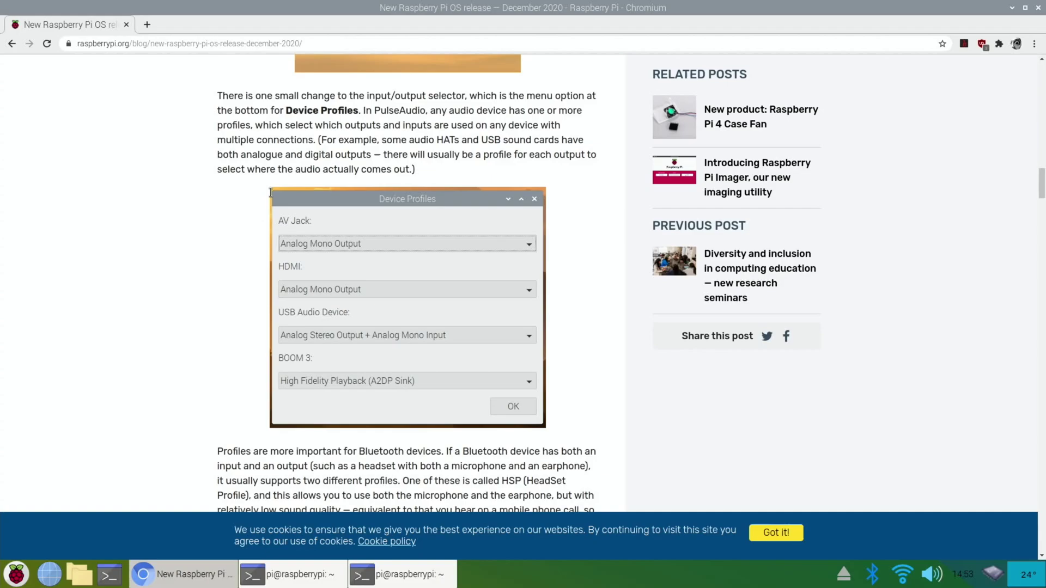
scroll(129, 215, down, 10)
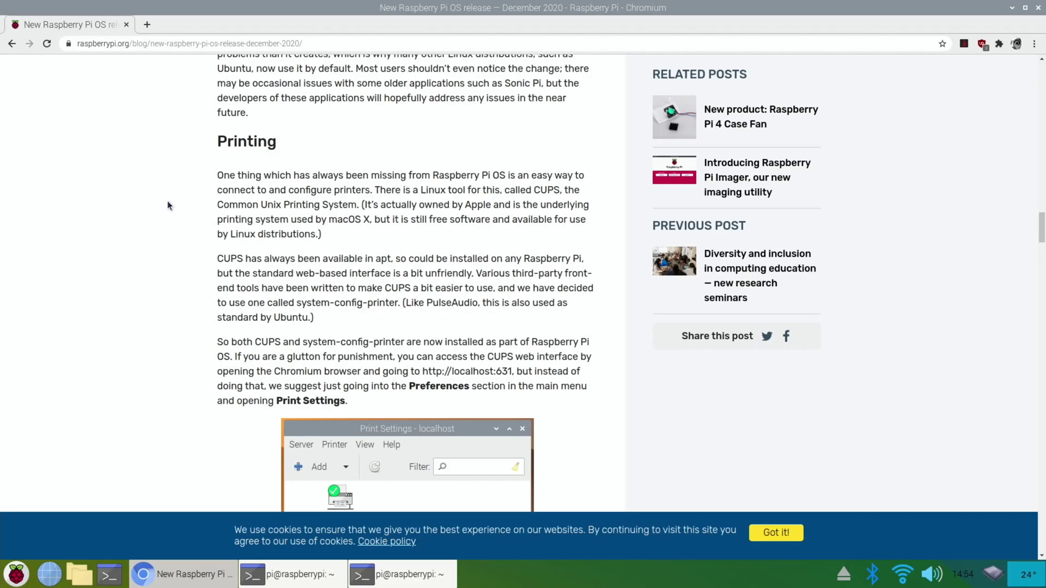
scroll(168, 205, down, 3)
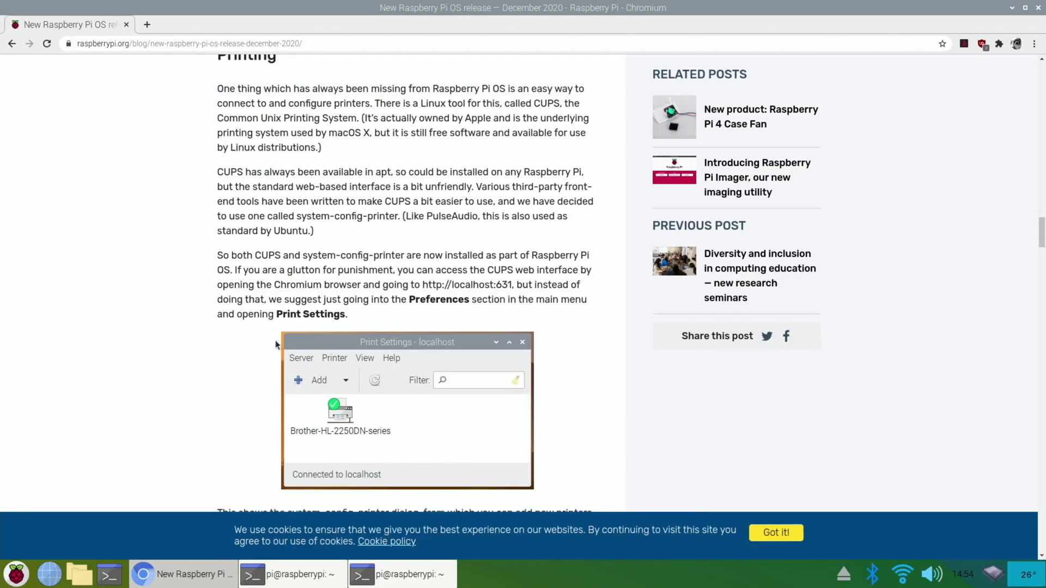
scroll(427, 345, down, 4)
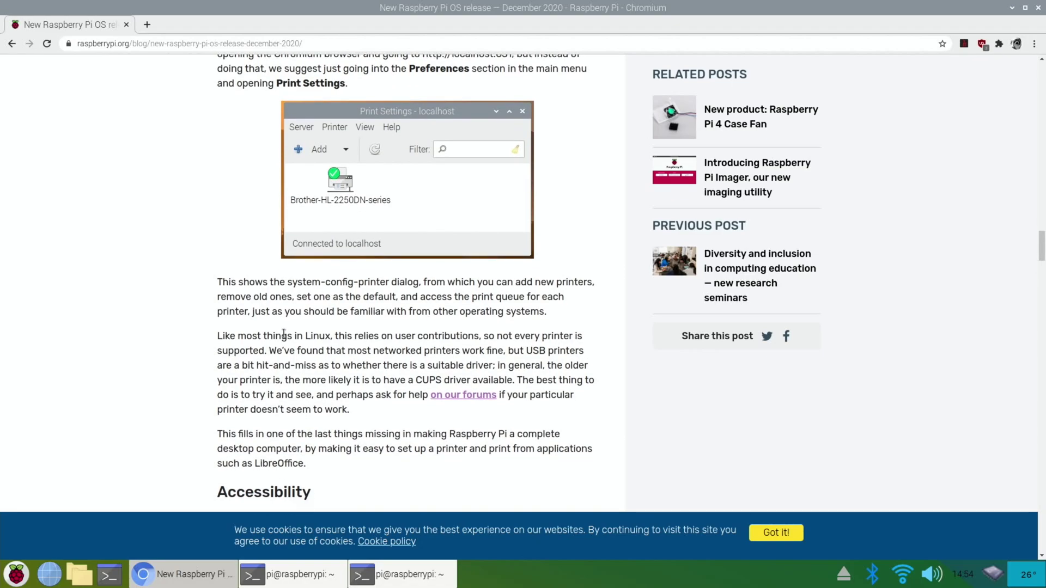
key(ctrl+minus)
scroll(365, 178, down, 5)
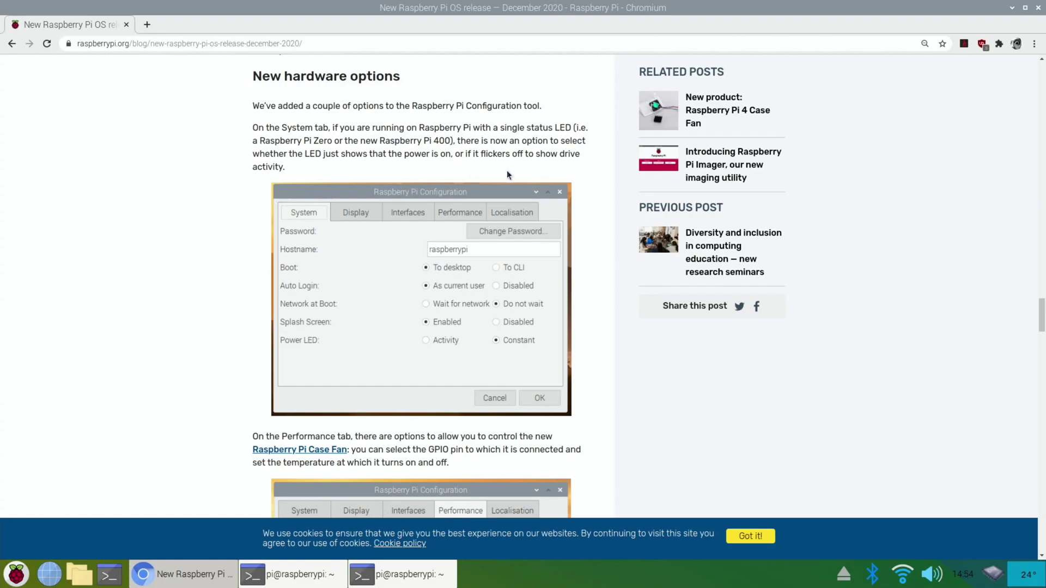
scroll(506, 170, down, 4)
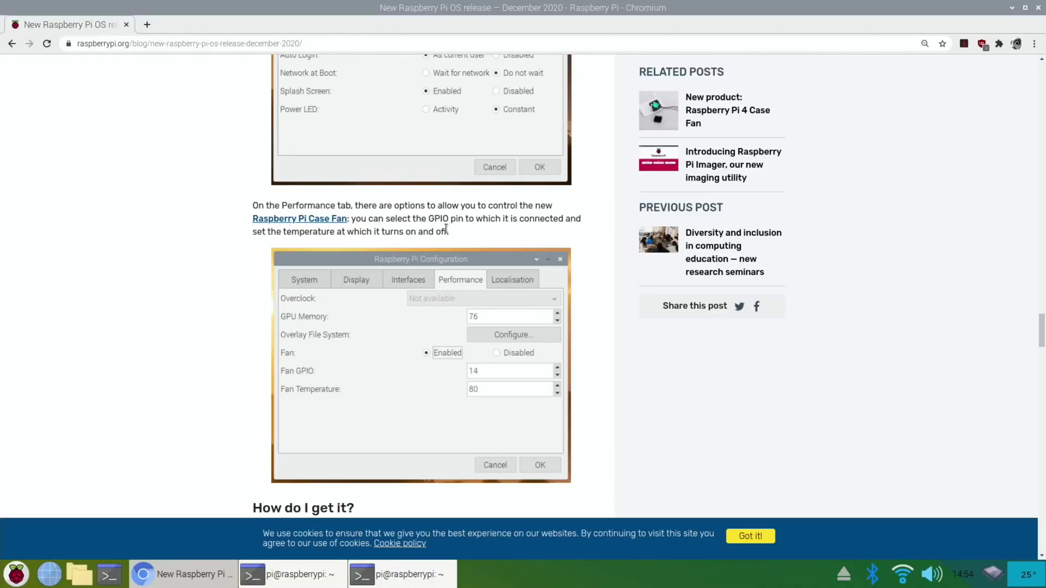
scroll(220, 288, down, 12)
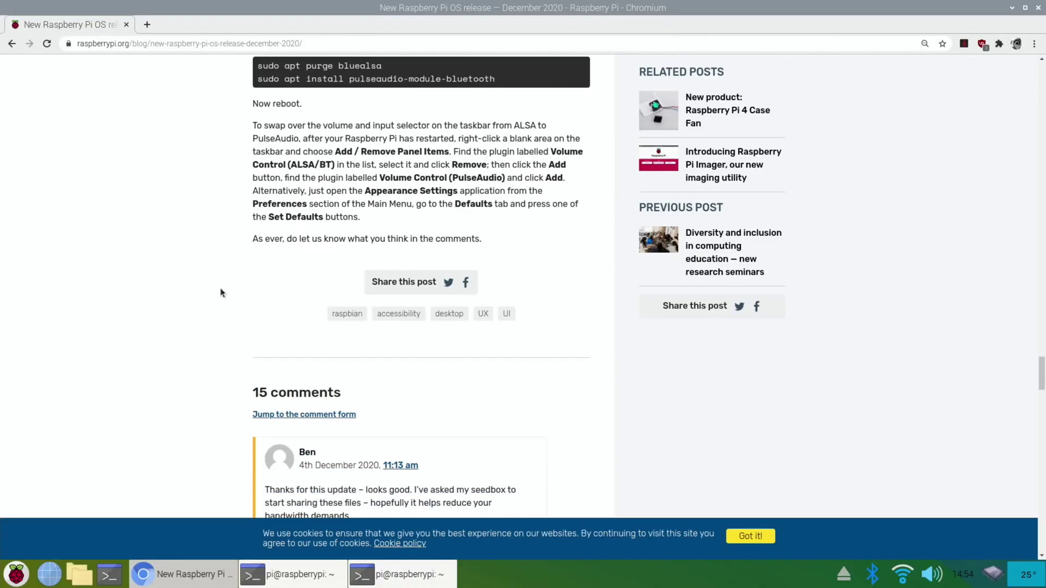
scroll(220, 288, up, 6)
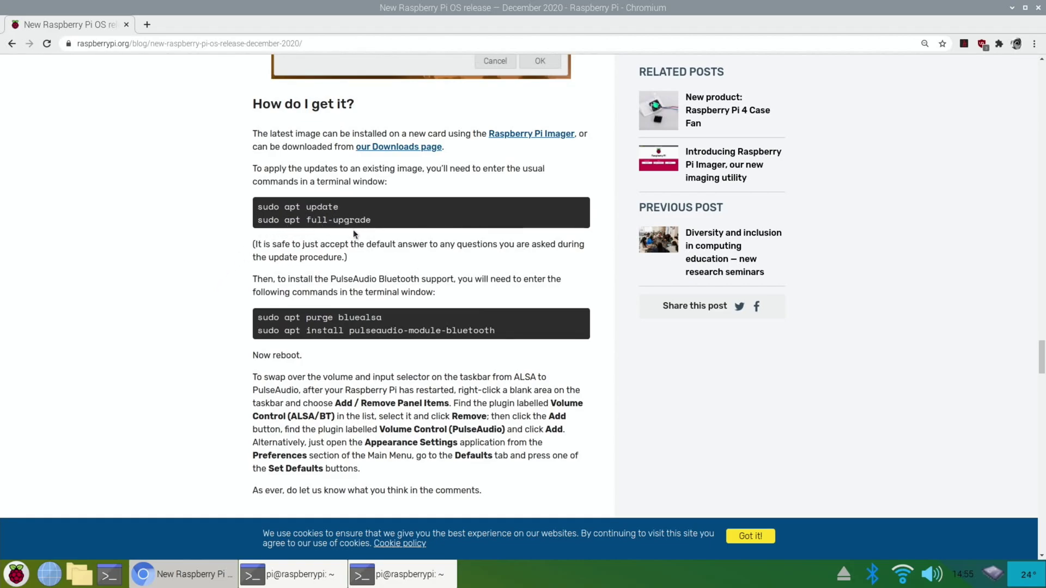
Step: Select the article's sudo apt update and sudo apt full-upgrade commands, then minimize Chromium
drag(391, 222, 255, 210)
drag(376, 224, 283, 222)
click(259, 223)
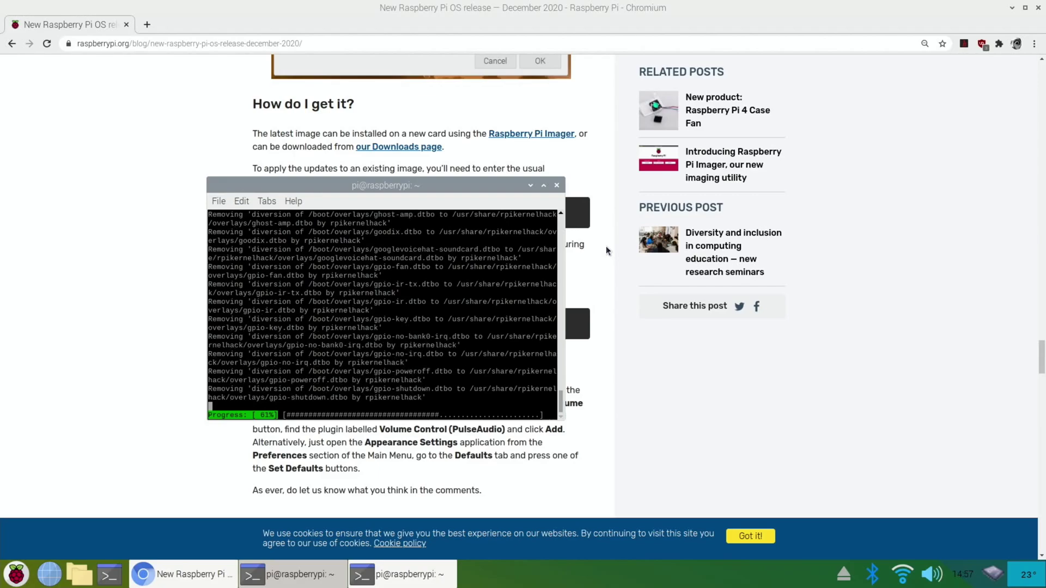
click(1010, 13)
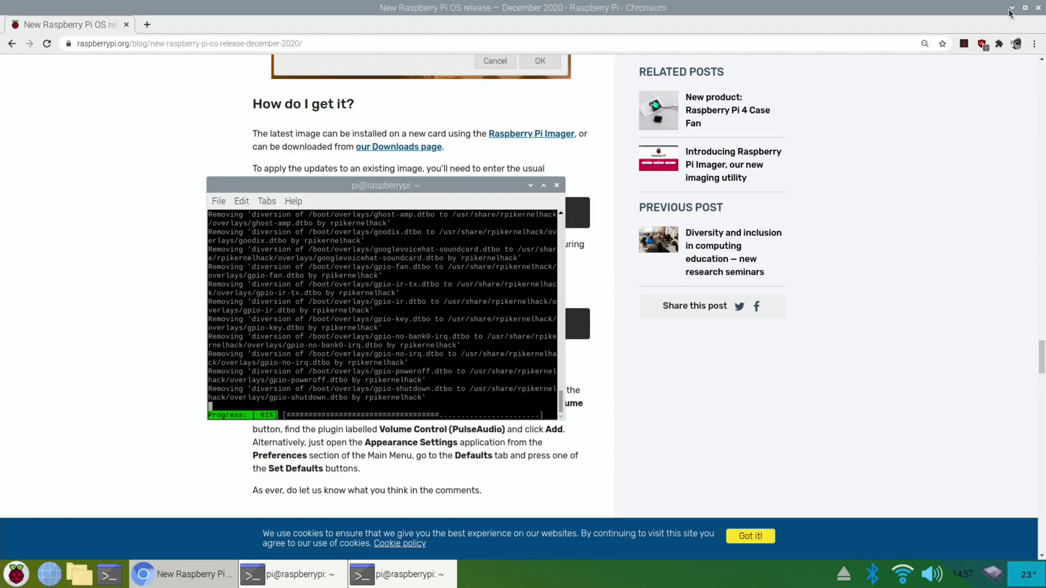
click(1010, 13)
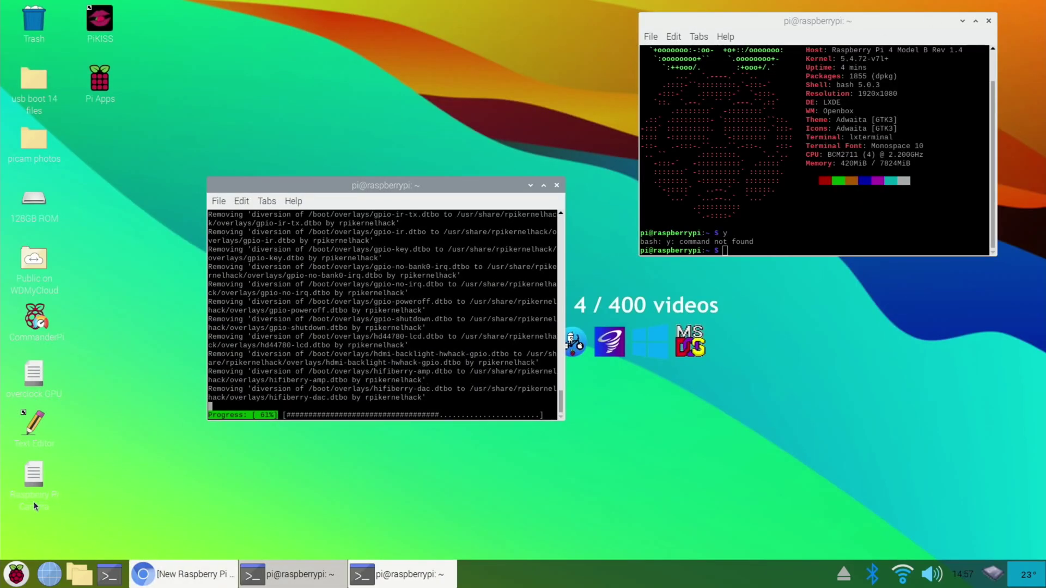
Step: Browse the application menu's System Tools and Sound & Video categories, then close the menu
click(11, 575)
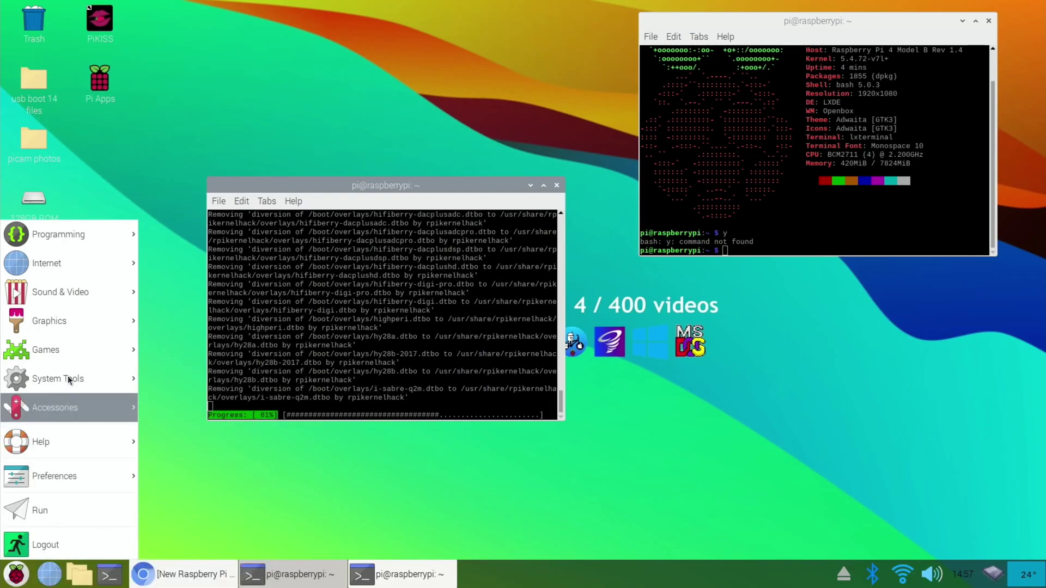
mouse_move(99, 377)
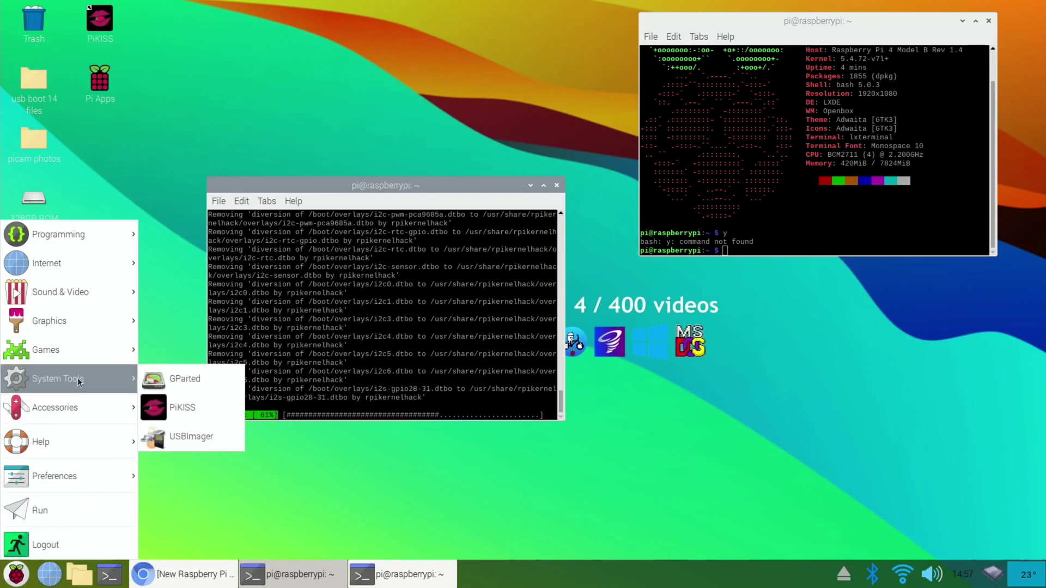
click(155, 287)
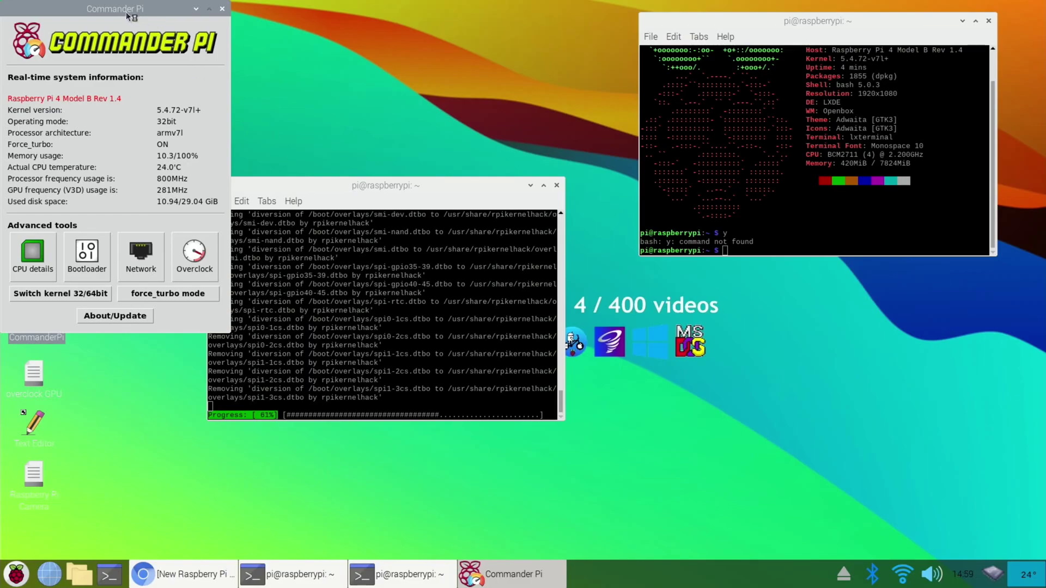
Step: Move Commander Pi beside the terminal, request force_turbo mode, then cancel the confirmation
drag(125, 12, 717, 188)
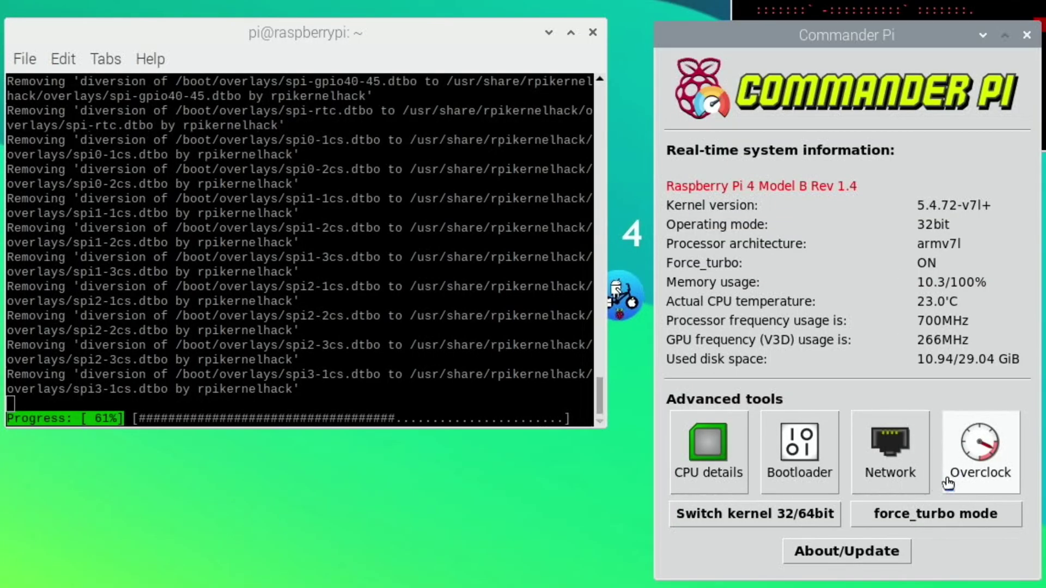
click(930, 526)
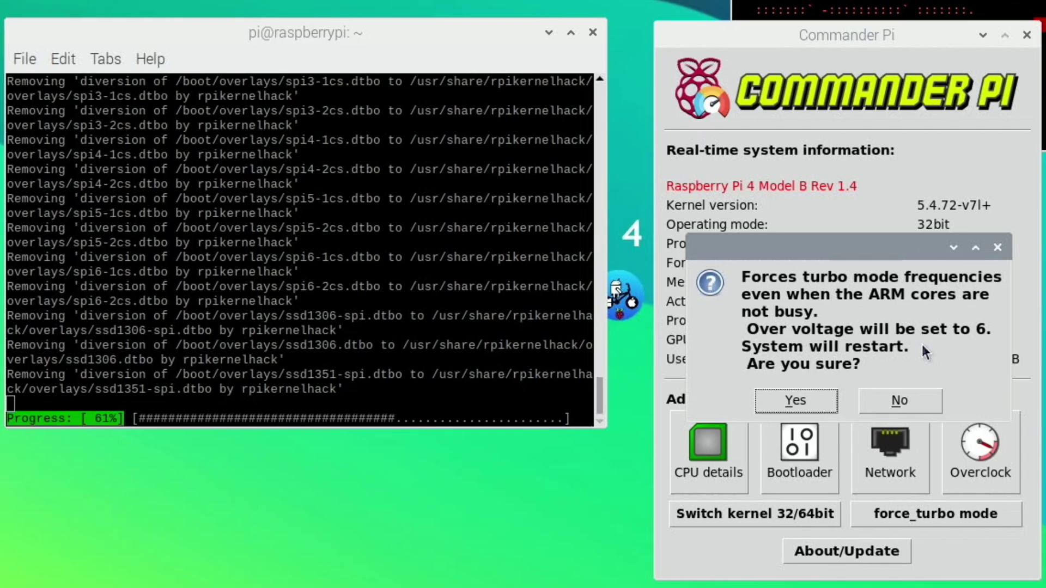
click(995, 244)
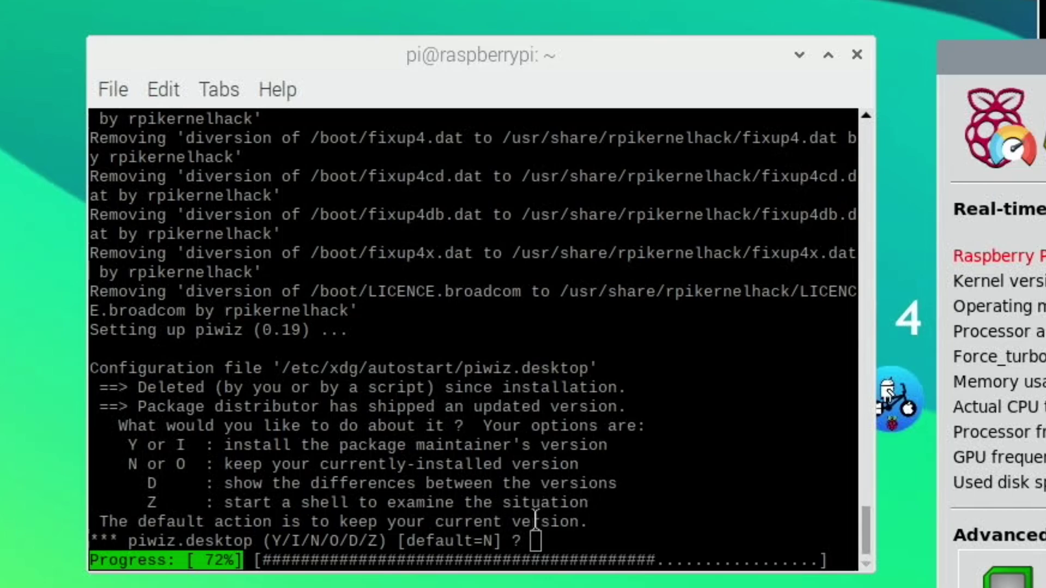
Step: Answer n at the piwiz.desktop prompt to keep the installed version, then open File Manager
click(535, 542)
text(n)
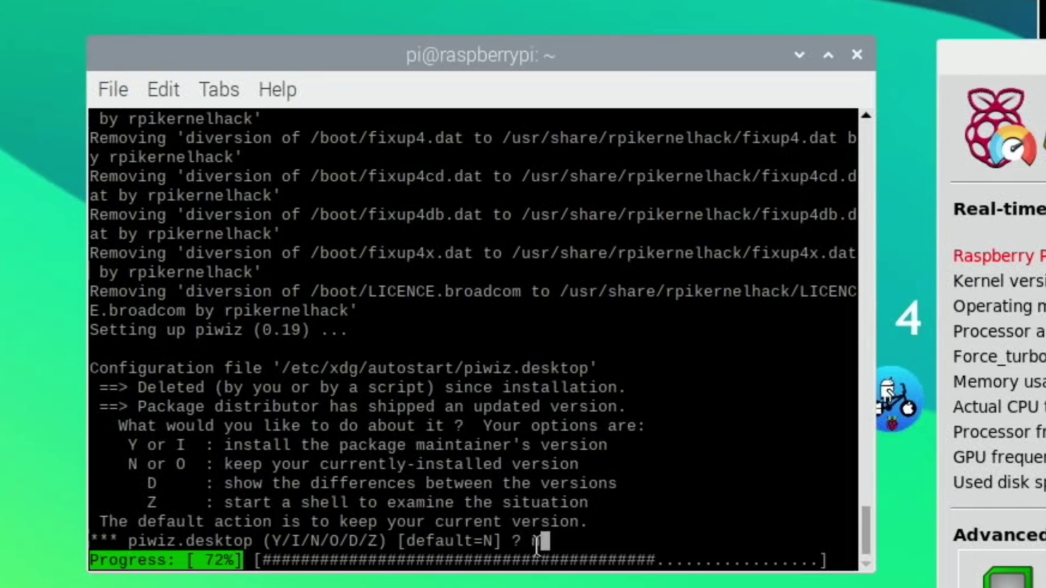
key(Return)
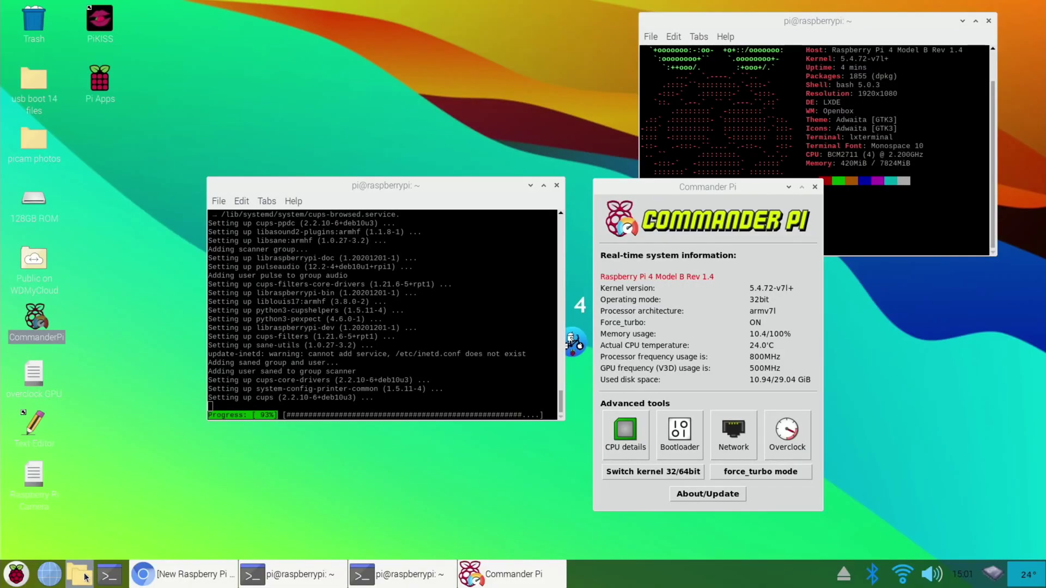
click(85, 575)
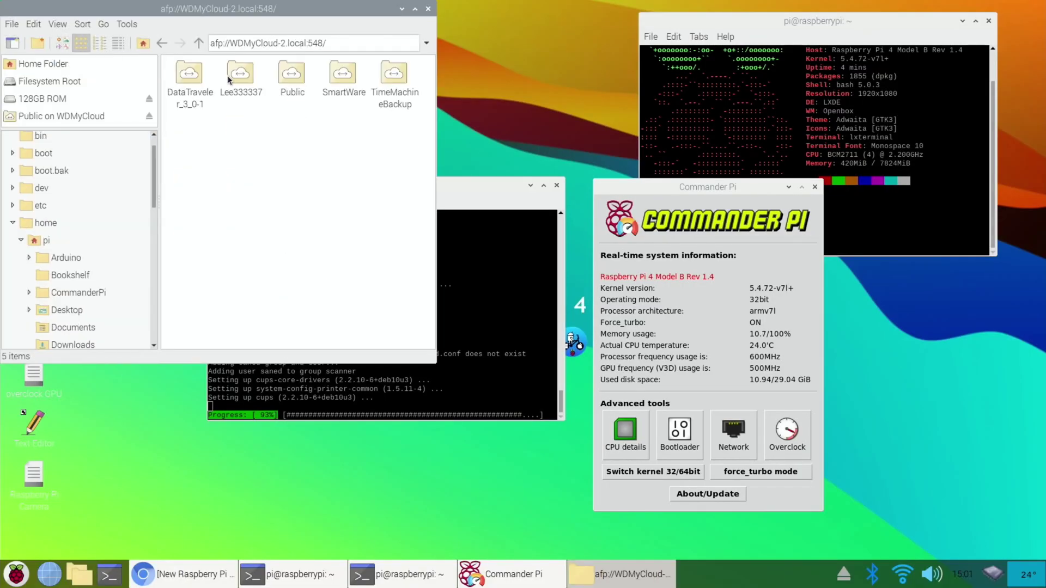
Step: Connect anonymously to the personal WDMyCloud share and copy IMG_5145.jpg for the desktop
double_click(229, 76)
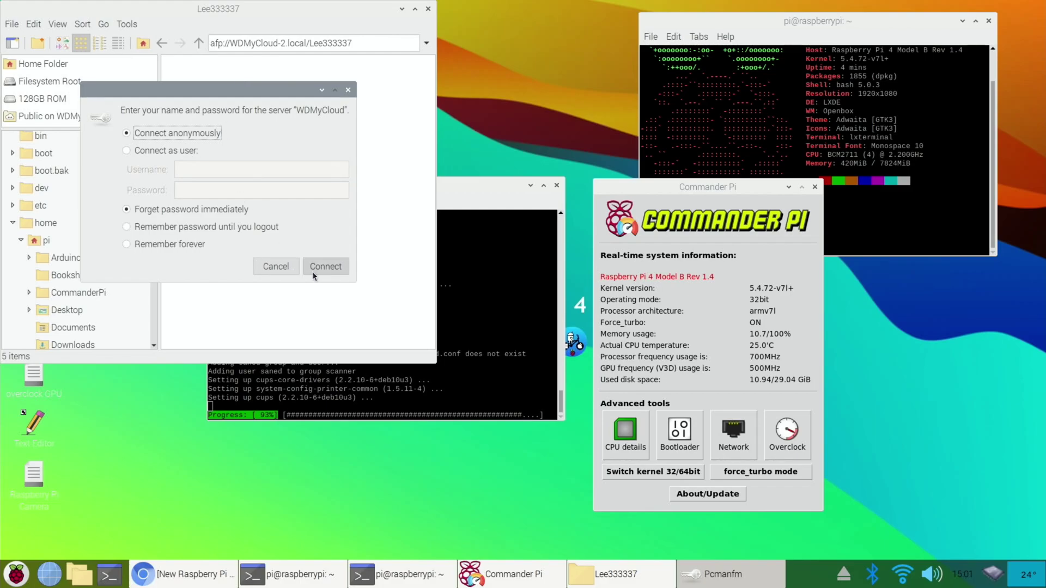
click(313, 268)
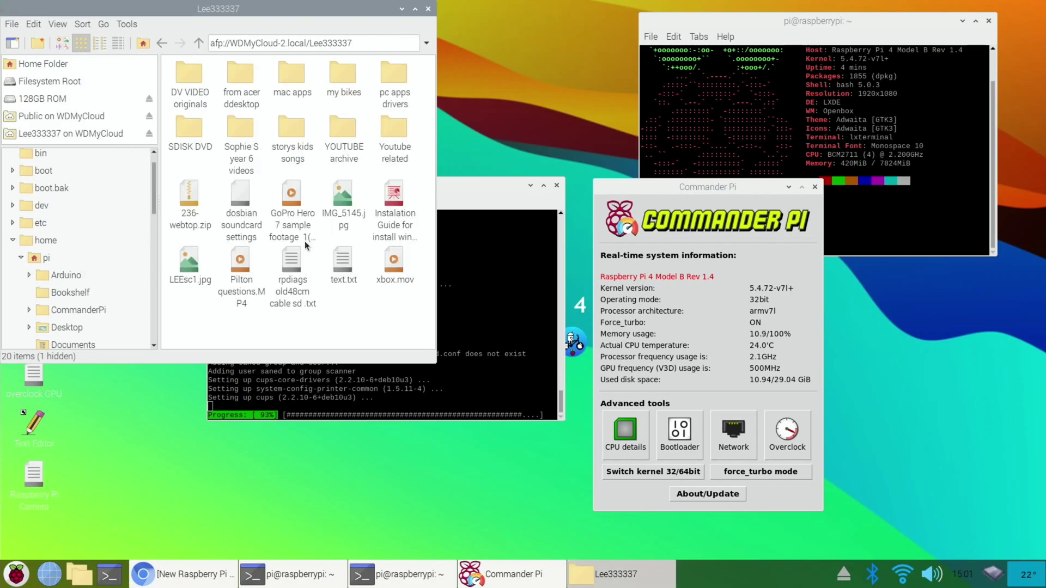
right_click(344, 202)
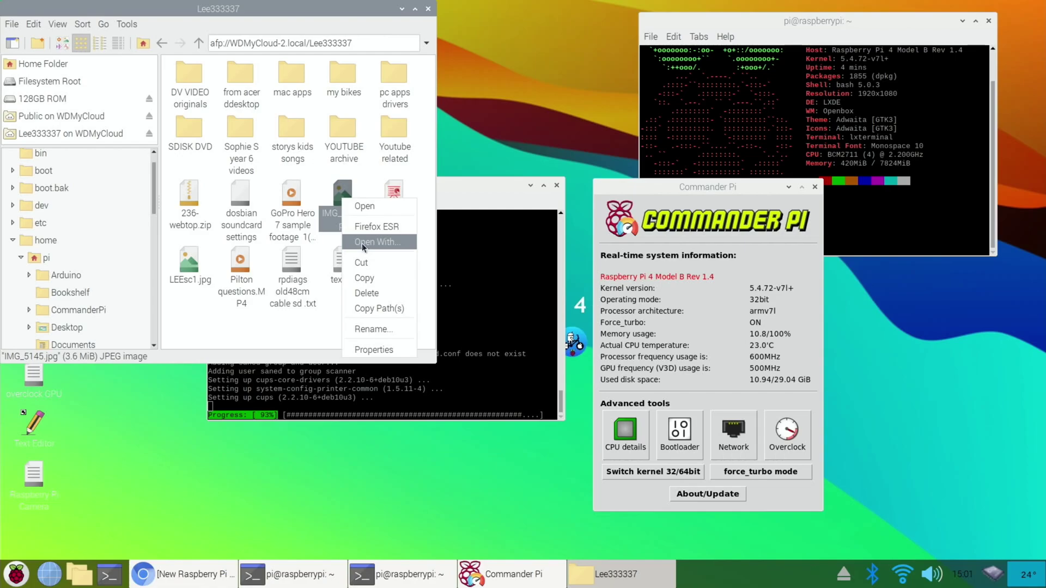
click(364, 277)
right_click(497, 61)
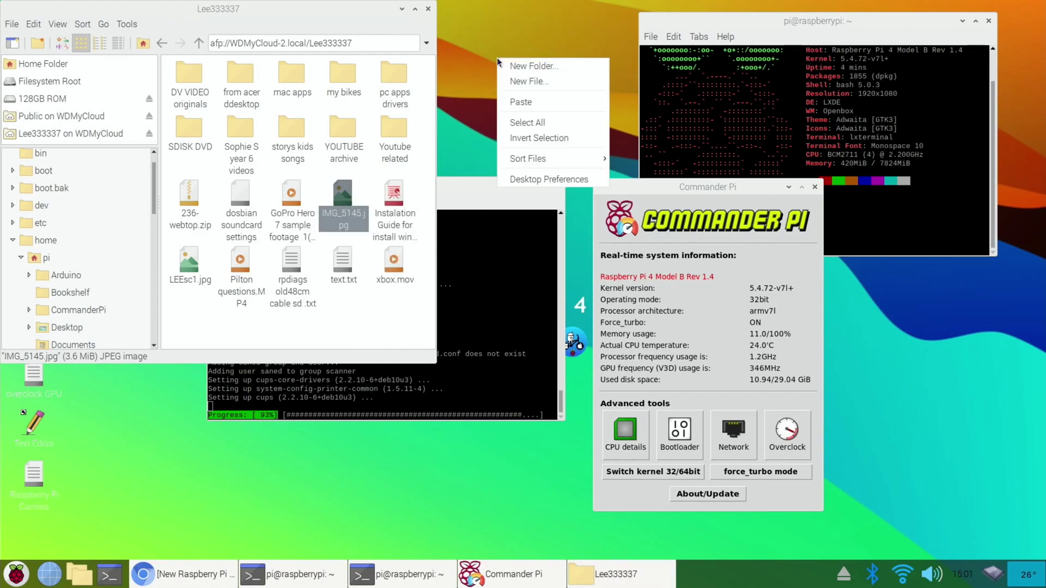
Step: Paste IMG_5145.jpg onto the desktop, close the share window, and try pasting the command into the terminal
click(517, 104)
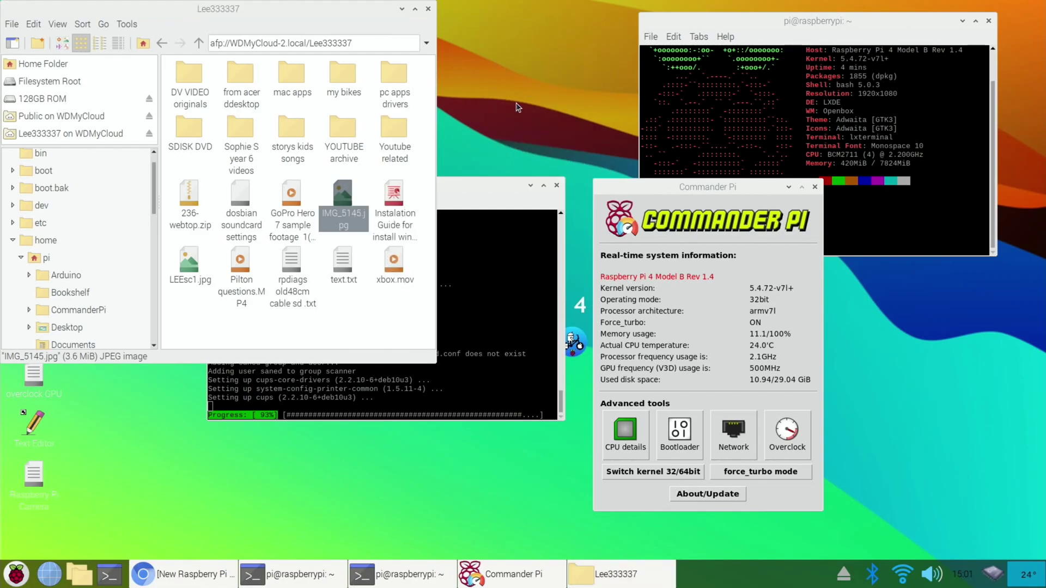
click(428, 8)
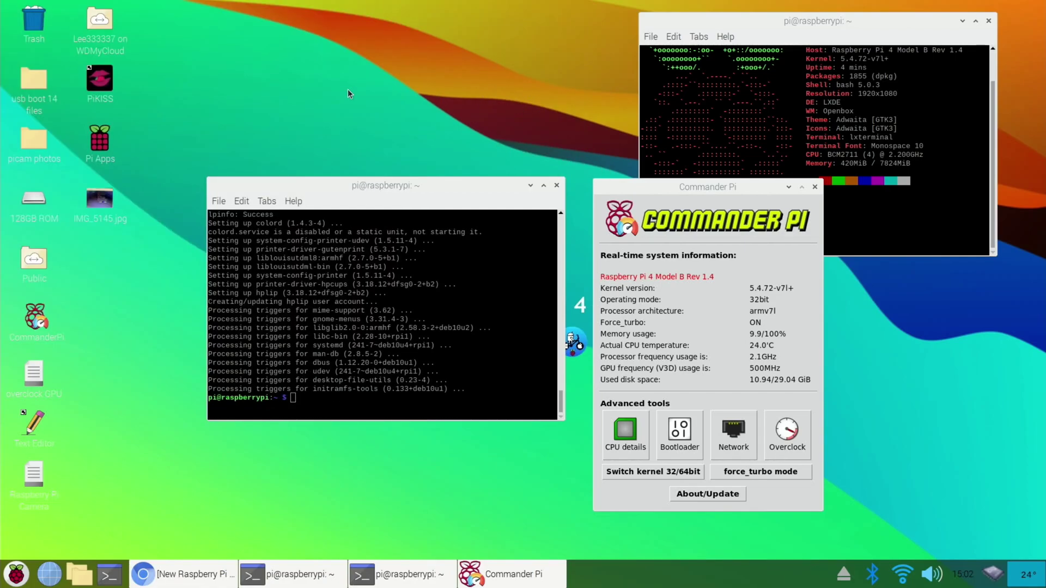
click(305, 391)
right_click(305, 392)
click(324, 250)
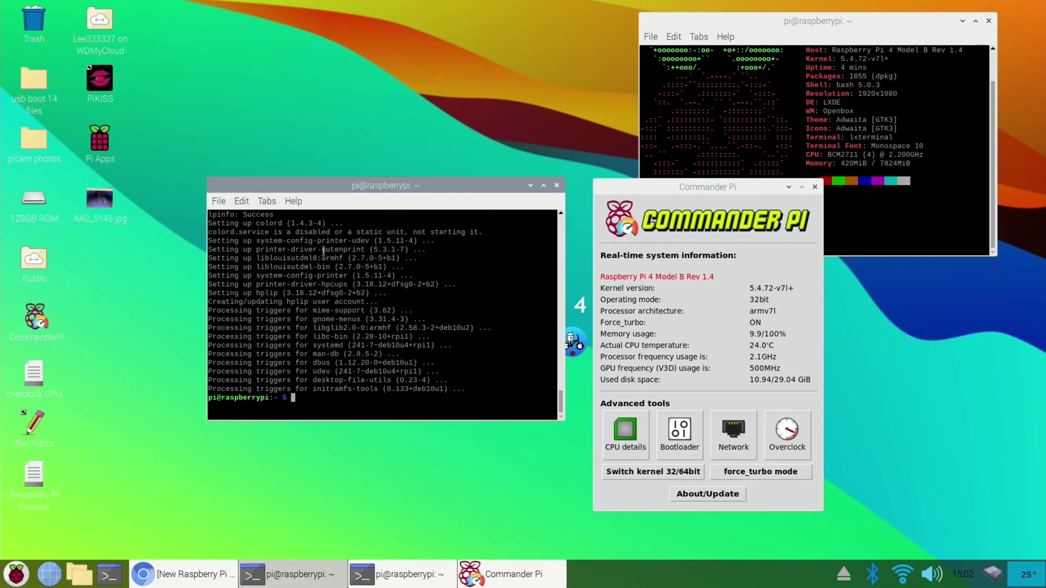
right_click(298, 397)
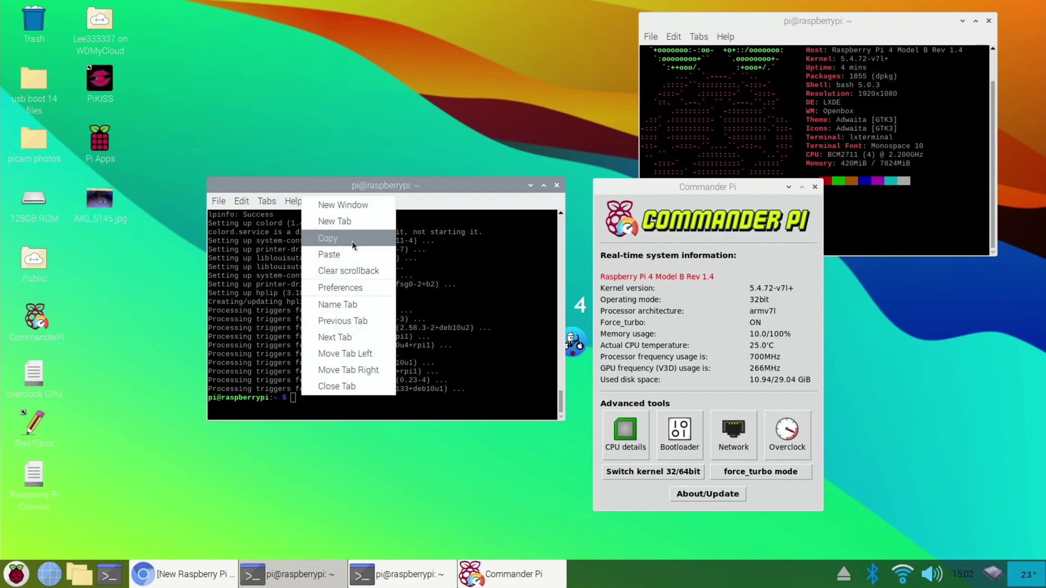
click(343, 252)
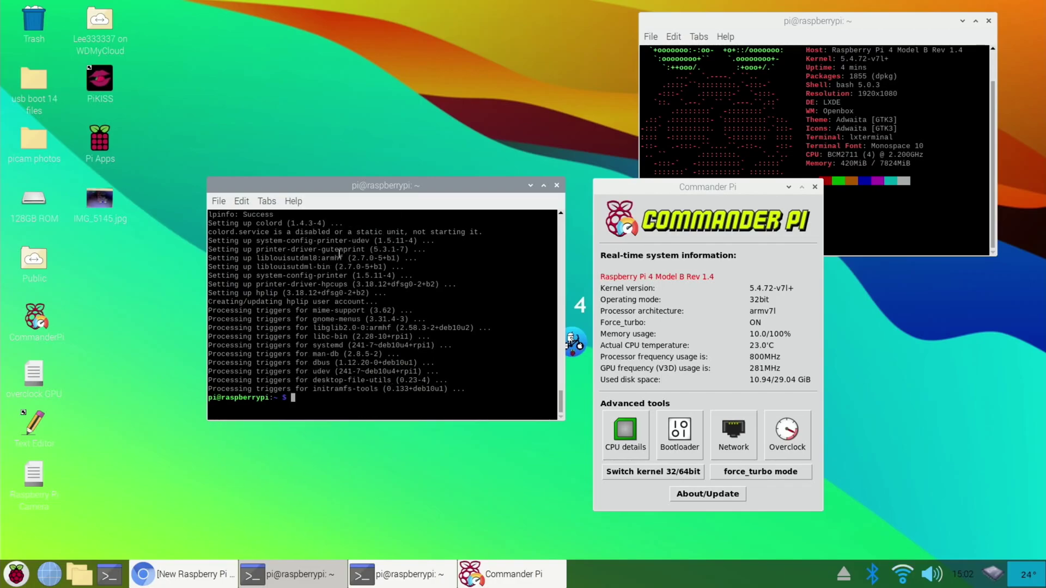
Step: Run sudo apt full-upgrade, confirm with y, and select the article's PulseAudio Bluetooth commands
click(210, 573)
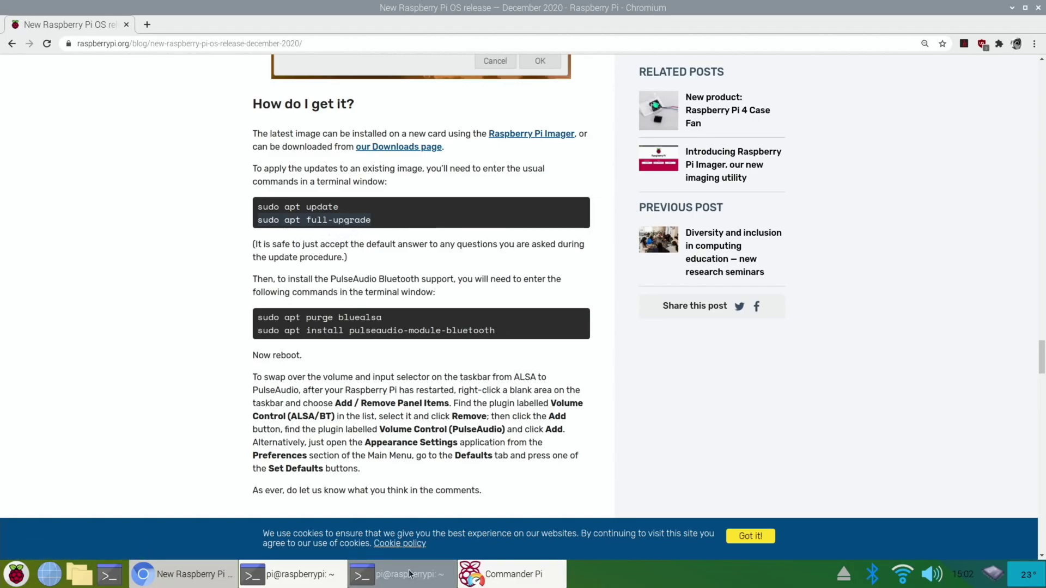
click(390, 577)
text(ade)
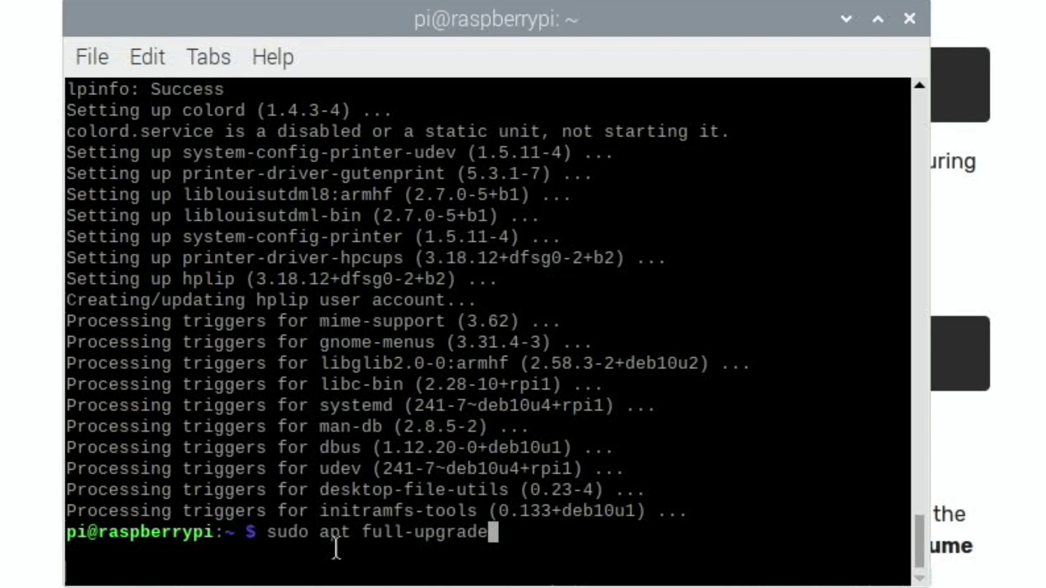
key(Return)
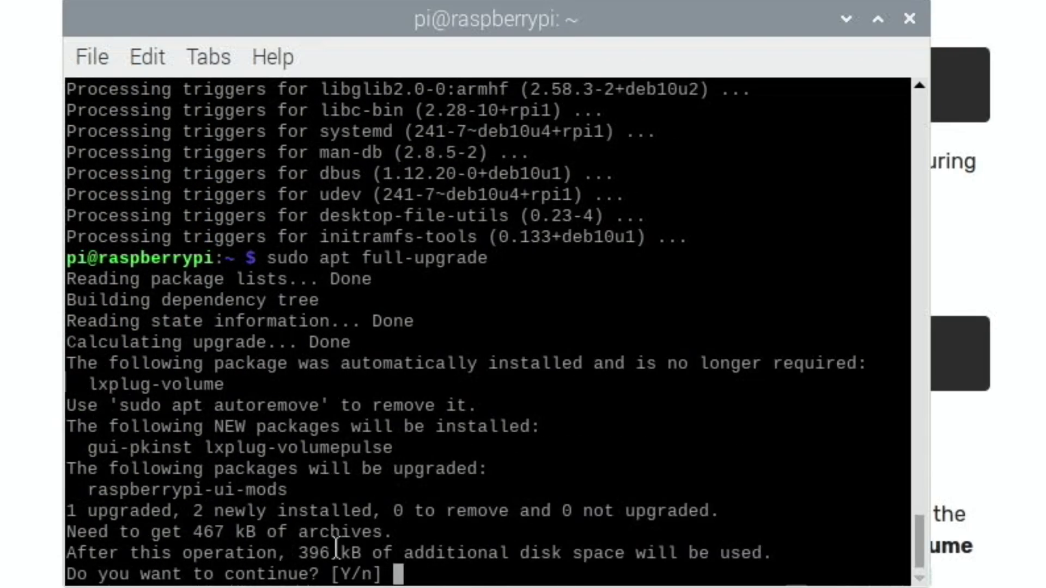
text(y)
key(Return)
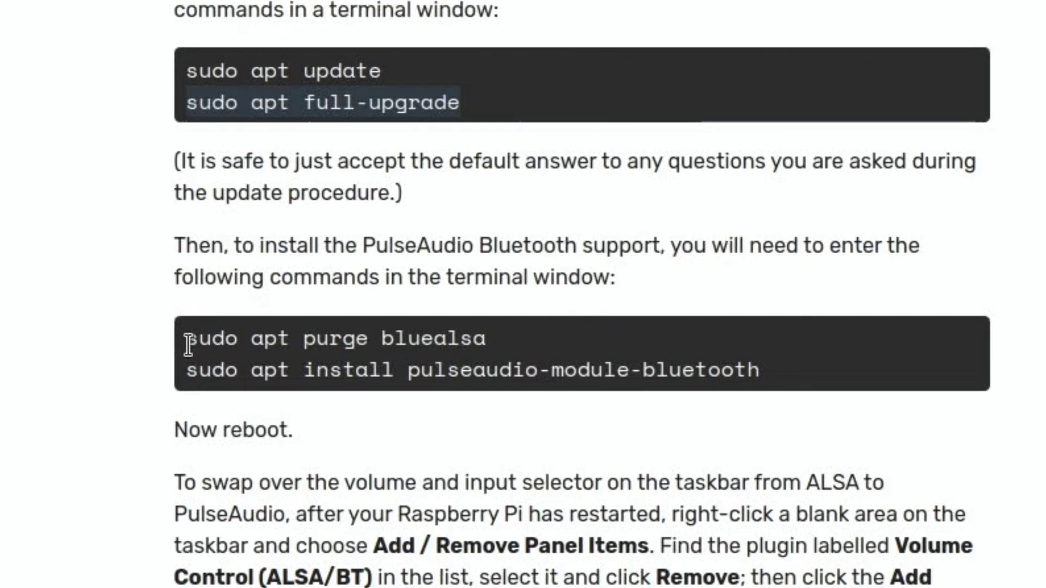
drag(188, 344, 752, 360)
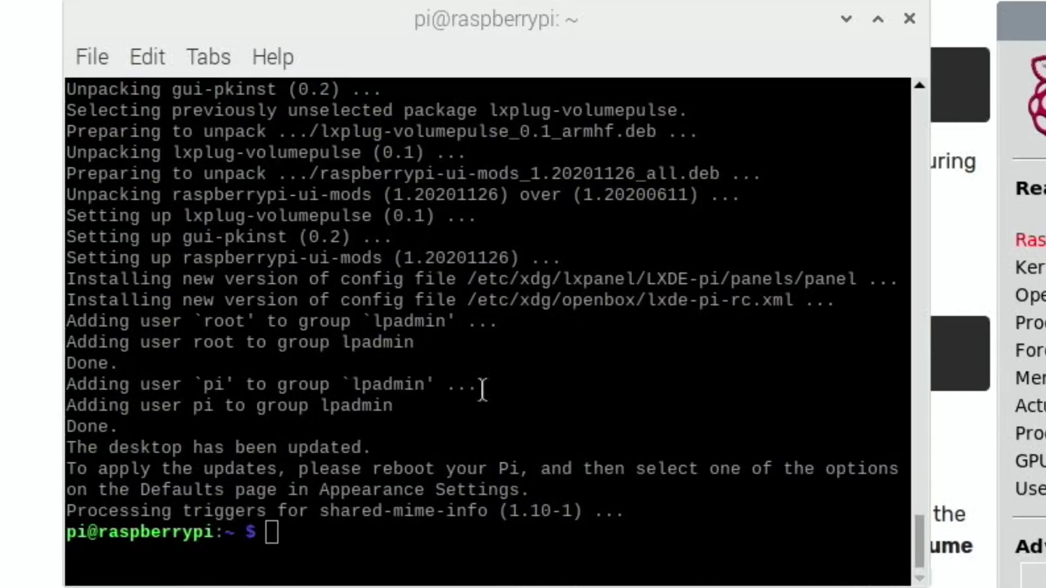
Step: Paste and run the bluealsa purge command, rerun it, and confirm the removal with y
right_click(299, 537)
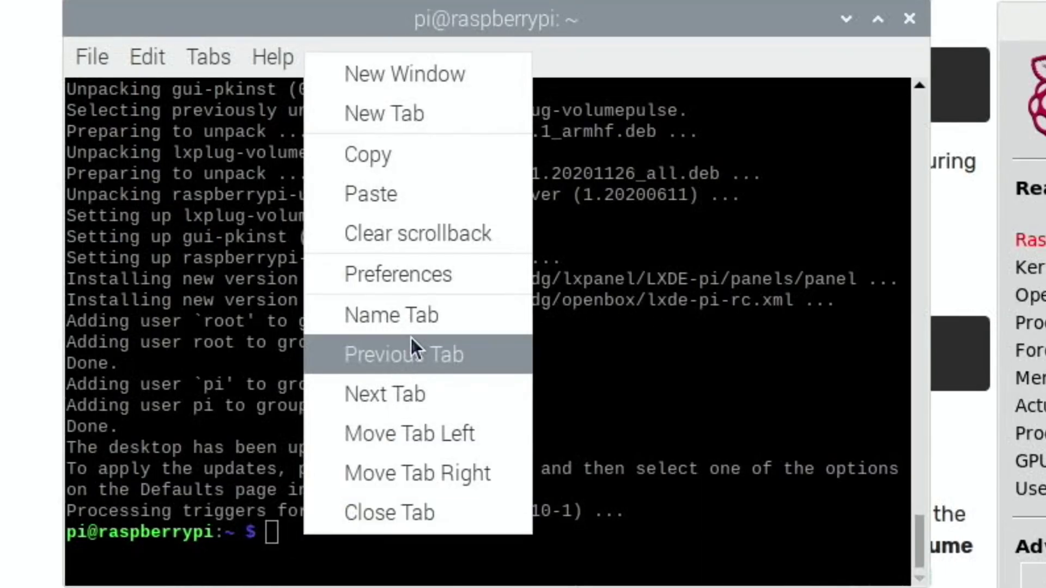
click(382, 200)
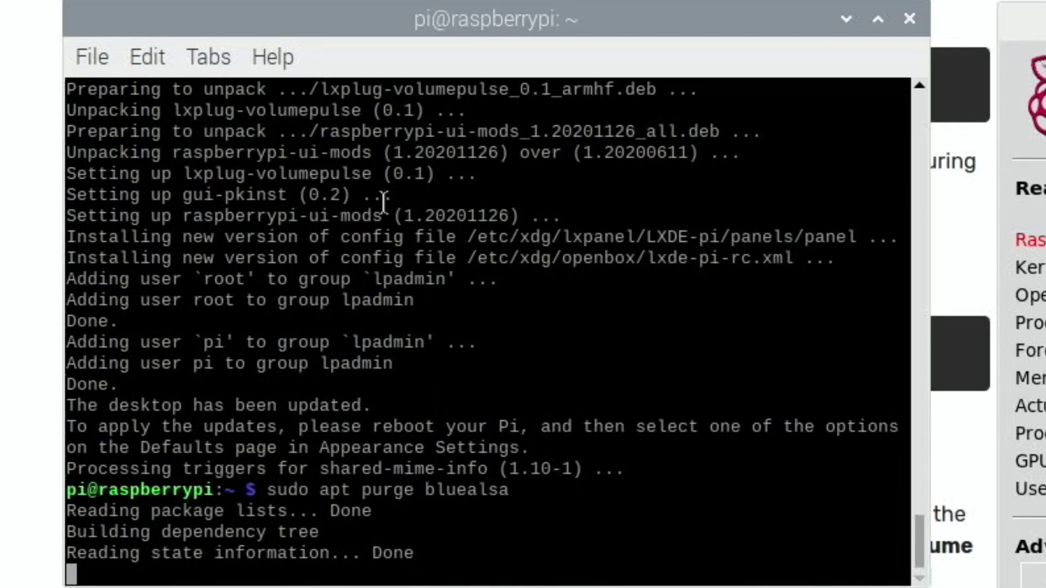
text(y)
key(Return)
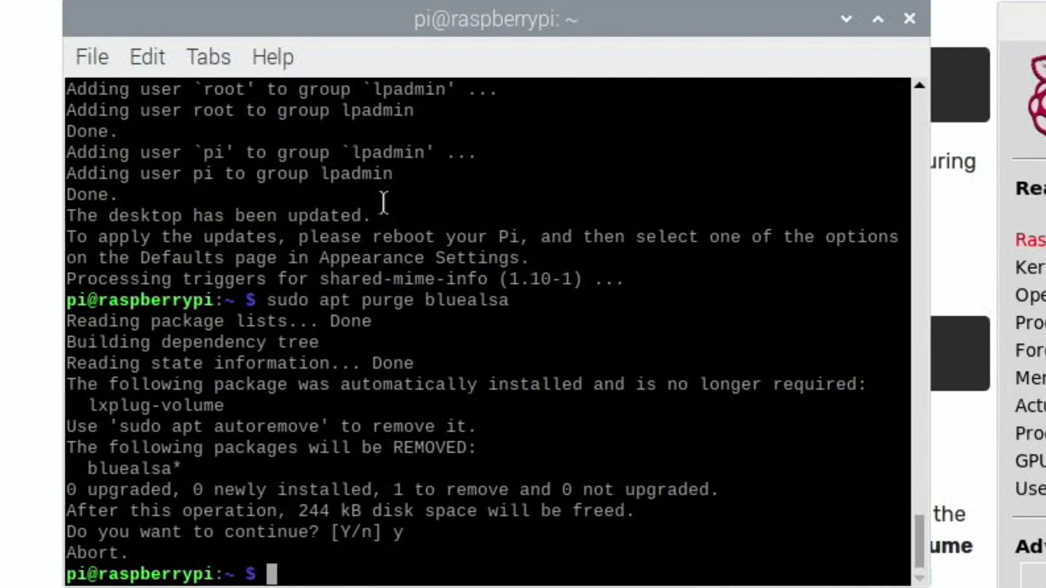
key(Up)
key(Return)
text(y)
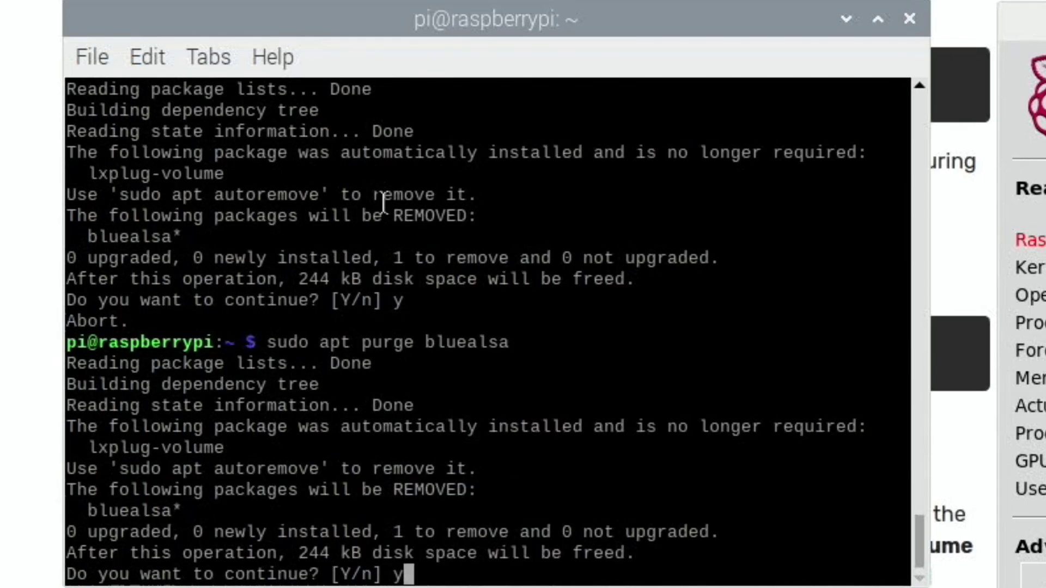
key(Return)
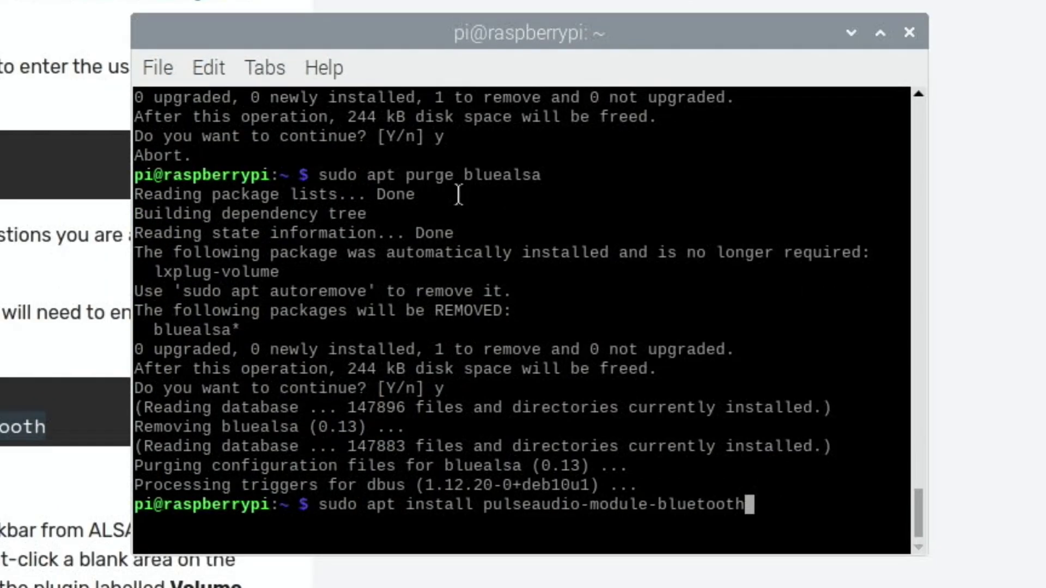
Step: Install pulseaudio-module-bluetooth, then reboot the Pi
key(Return)
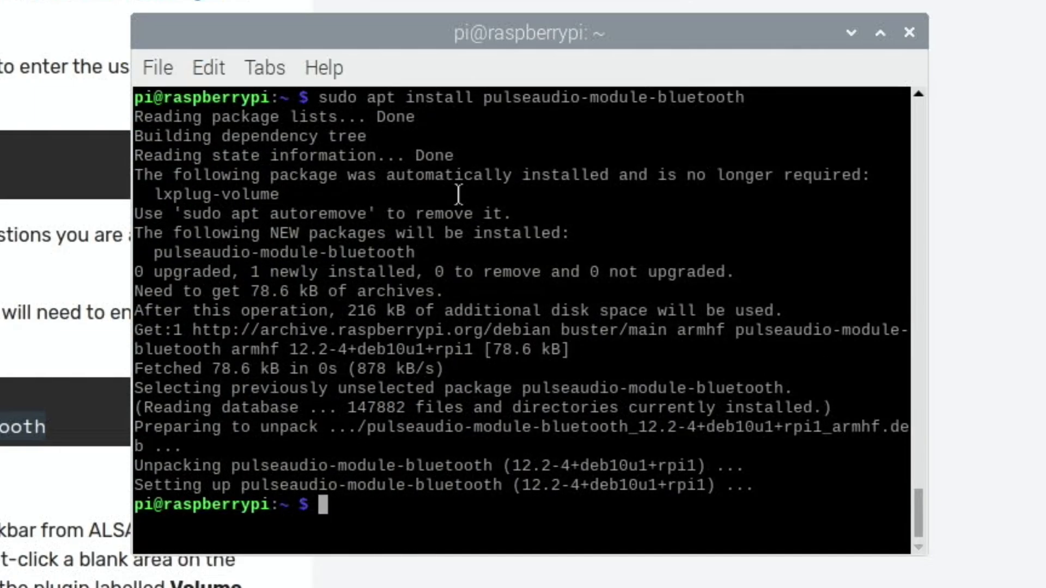
text(reboot)
key(Return)
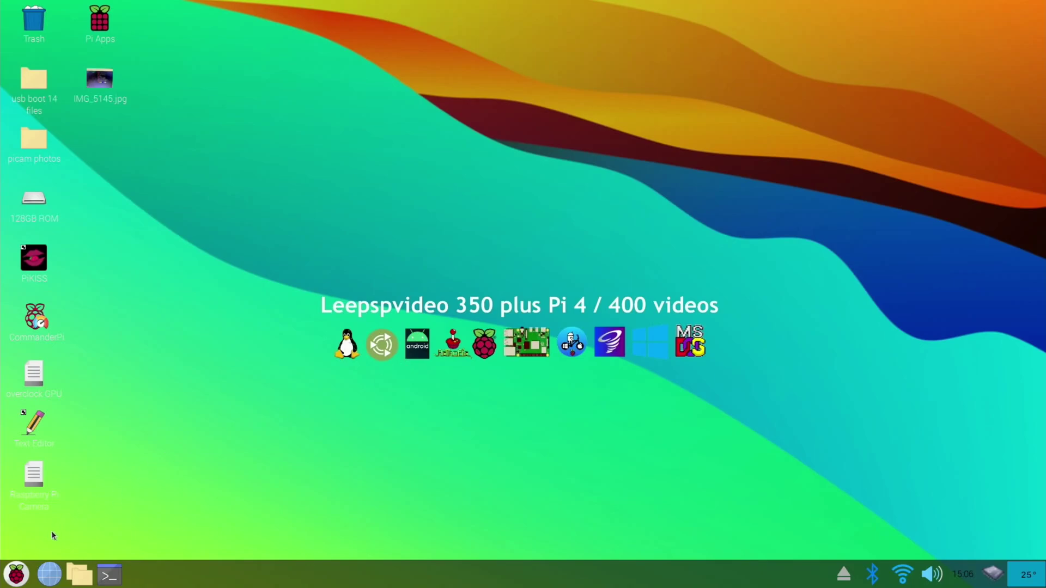
Step: Reopen Chromium, restore the December 2020 release blog tab, and scroll to its PulseAudio volume-control instructions
click(47, 575)
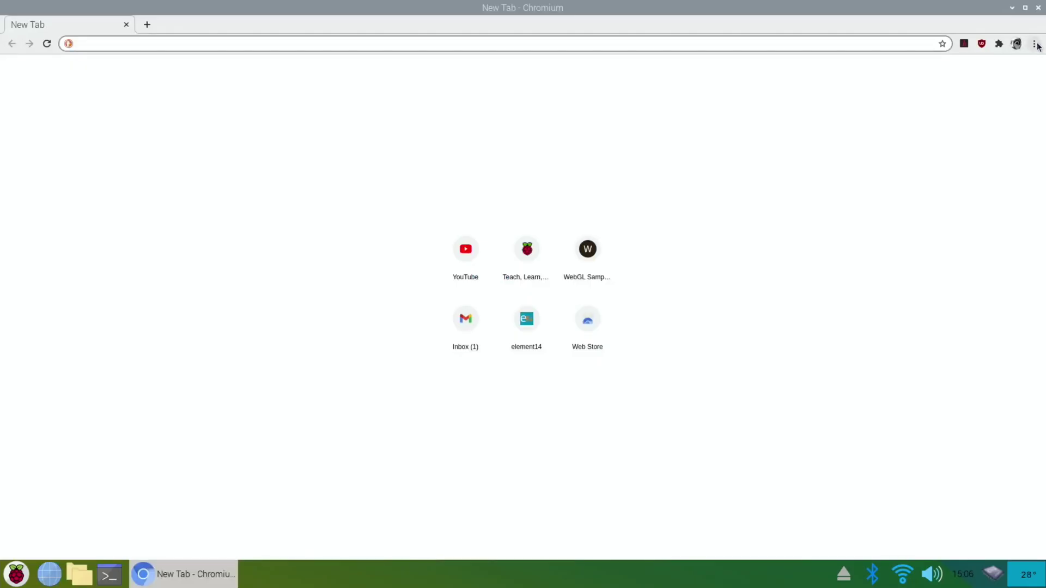
click(1034, 43)
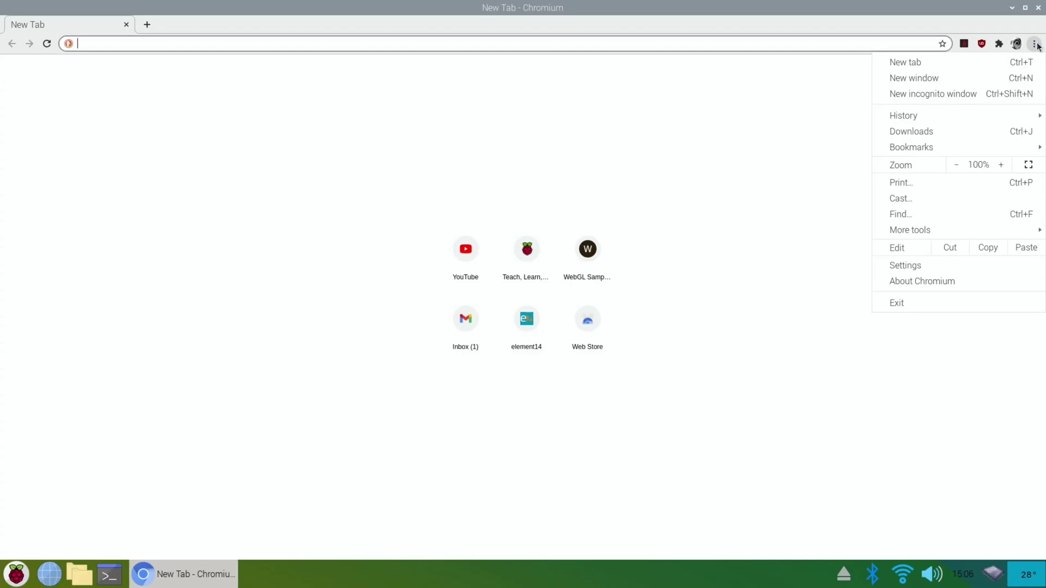
mouse_move(929, 120)
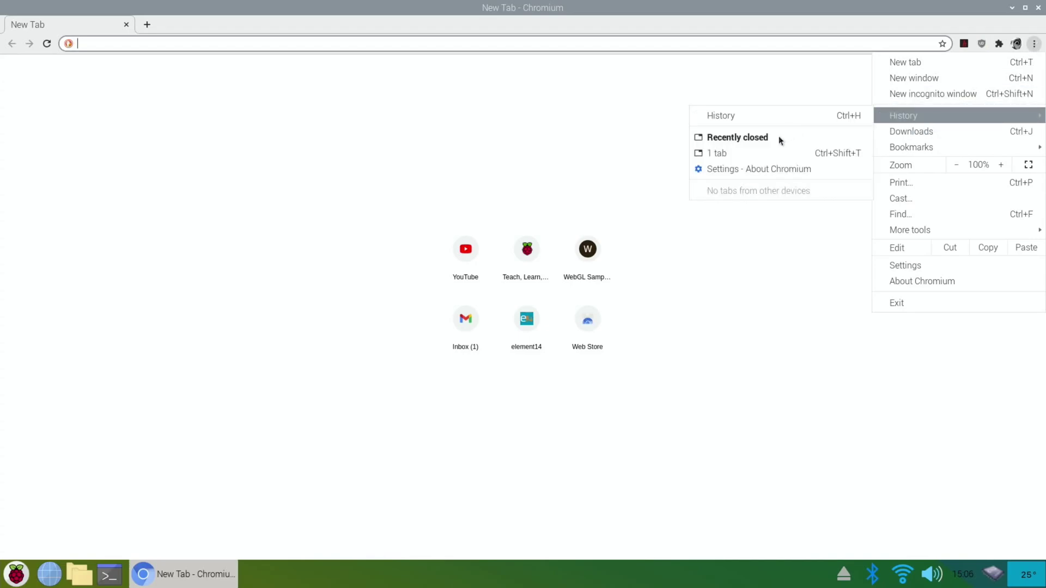
click(745, 150)
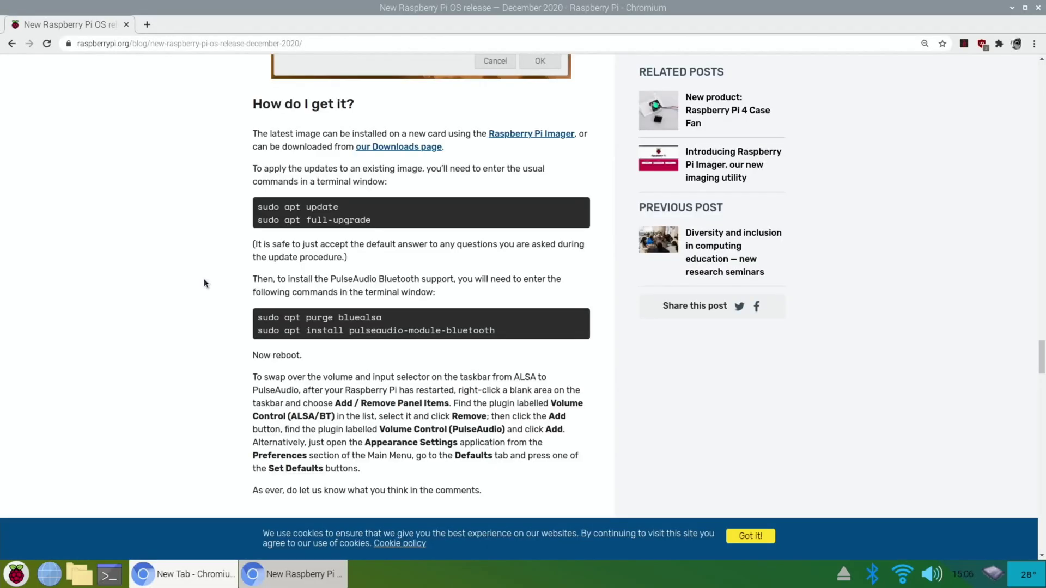
scroll(204, 279, down, 4)
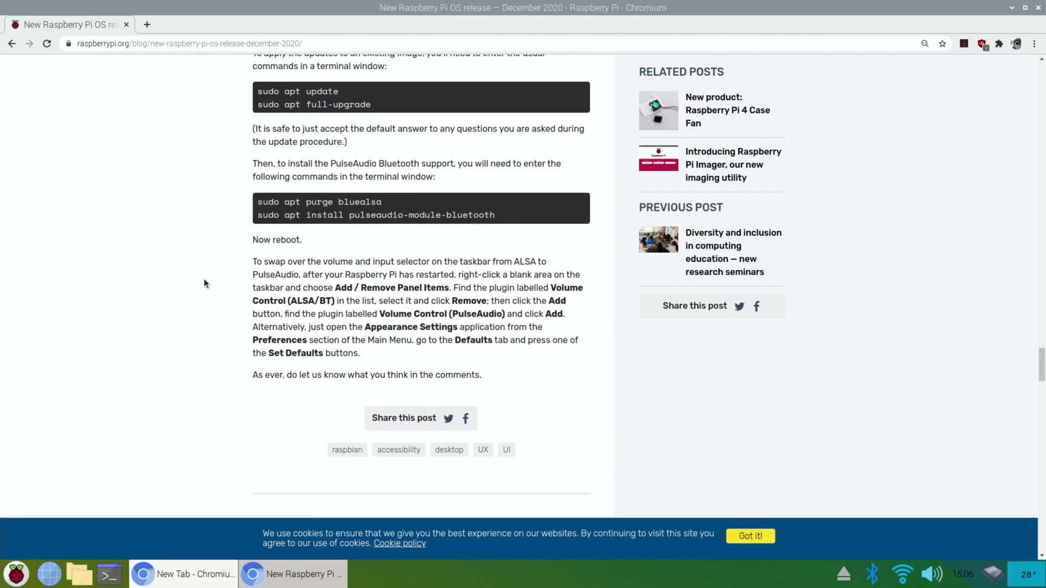
scroll(204, 283, down, 1)
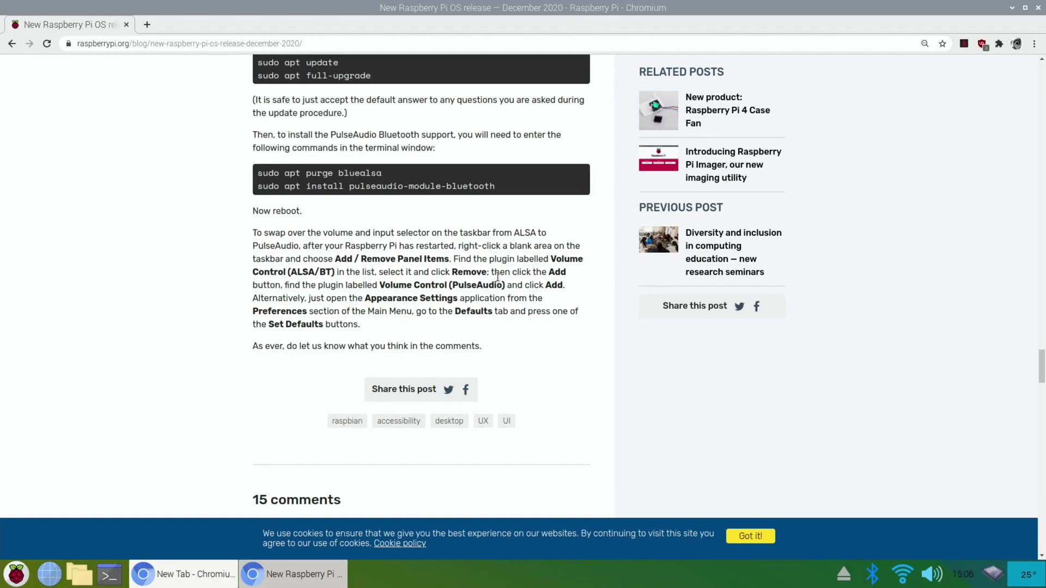
Step: Remove the Volume Control (ALSA/BT) plugin from the taskbar's Panel Applets list
right_click(807, 577)
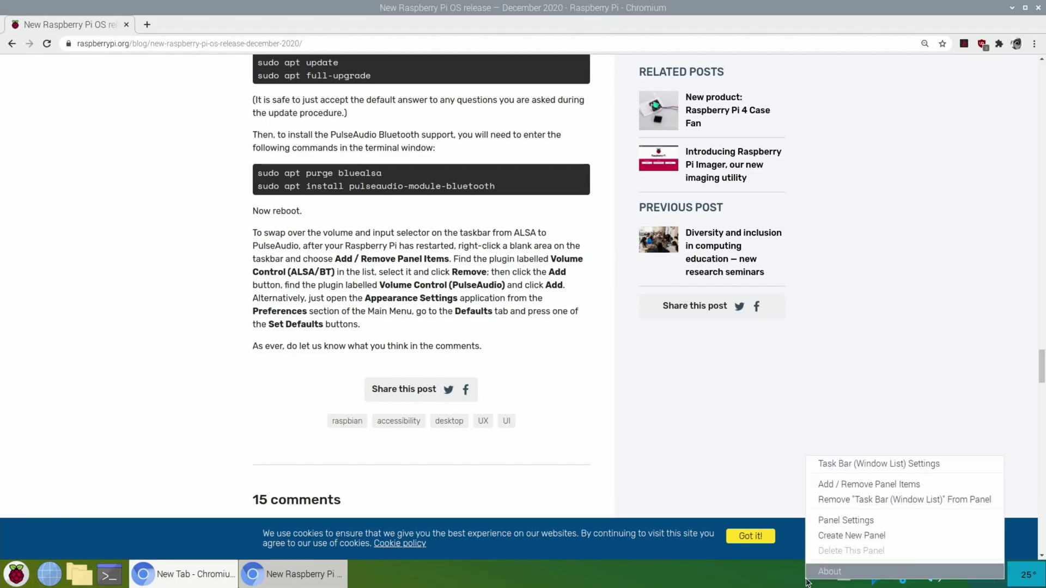
click(834, 479)
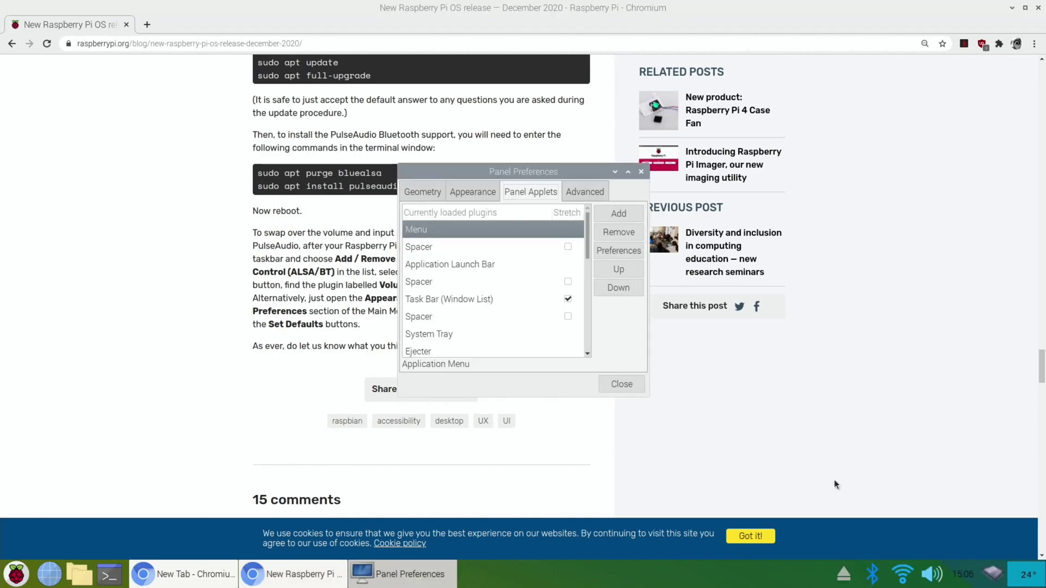
drag(544, 169, 774, 168)
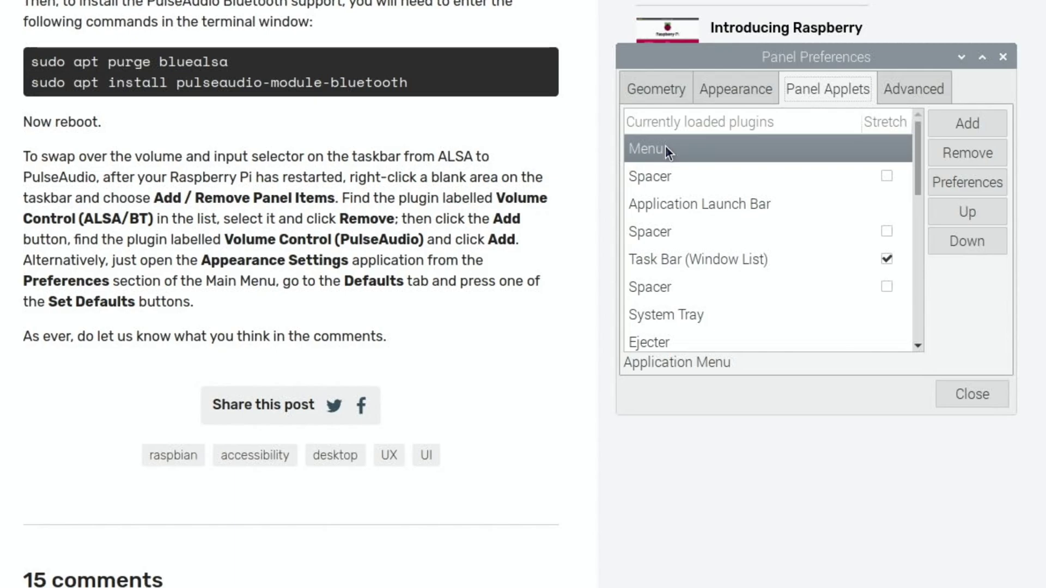
scroll(754, 221, down, 5)
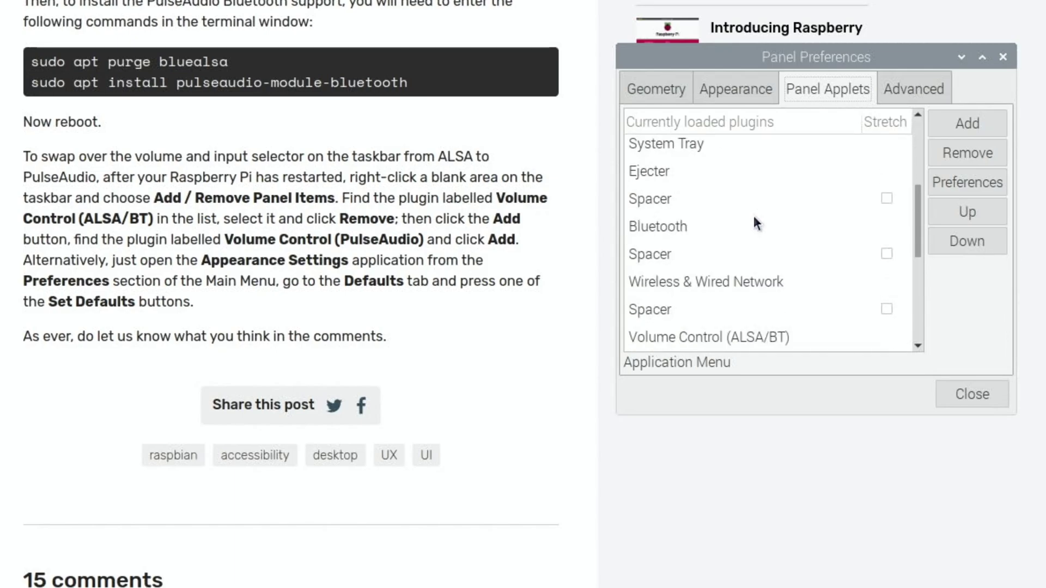
click(759, 311)
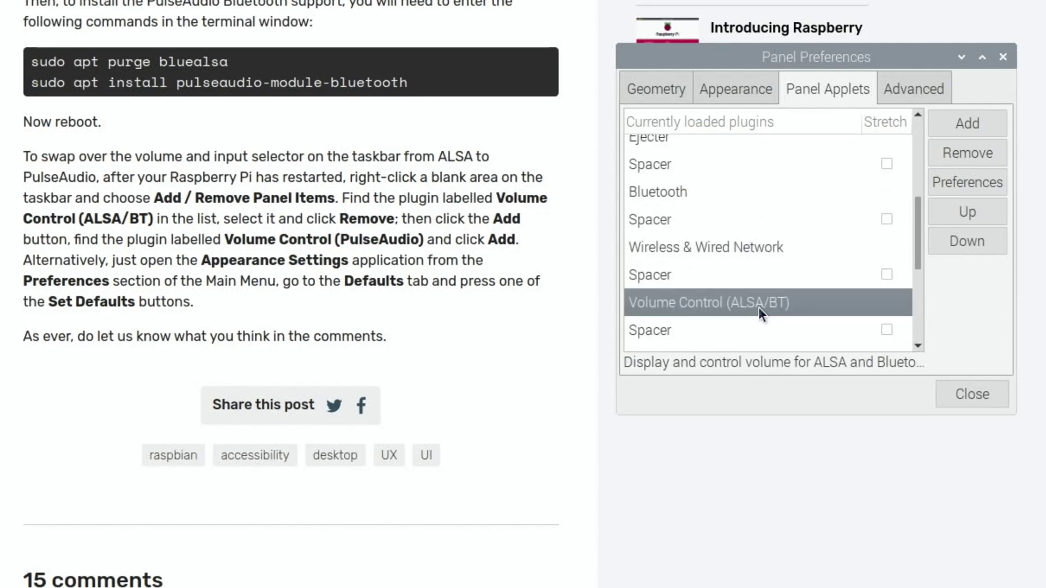
click(959, 149)
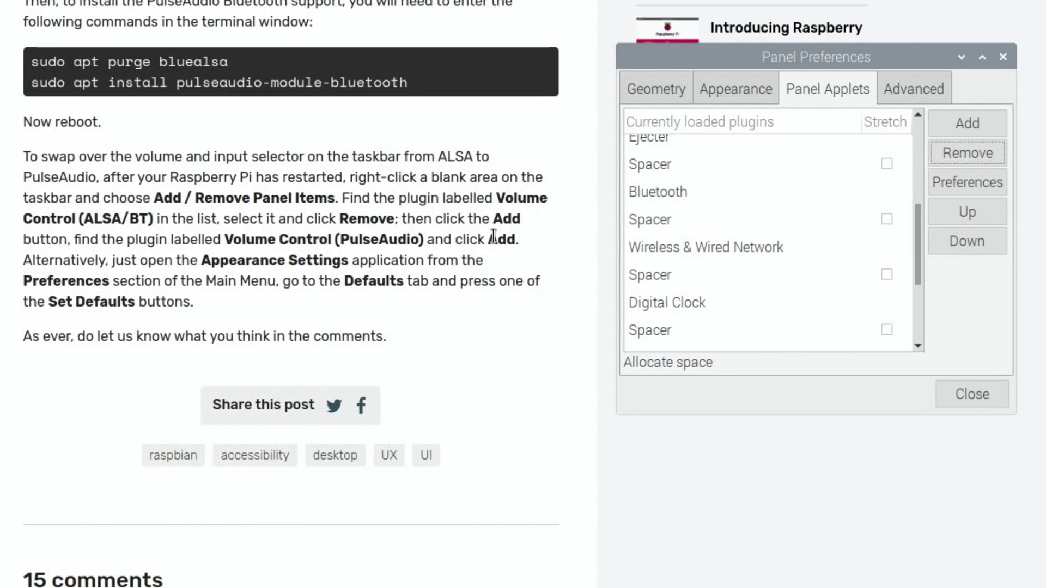
Step: Add the Volume Control (PulseAudio) plugin to the taskbar
click(956, 126)
scroll(766, 289, down, 3)
scroll(767, 290, down, 5)
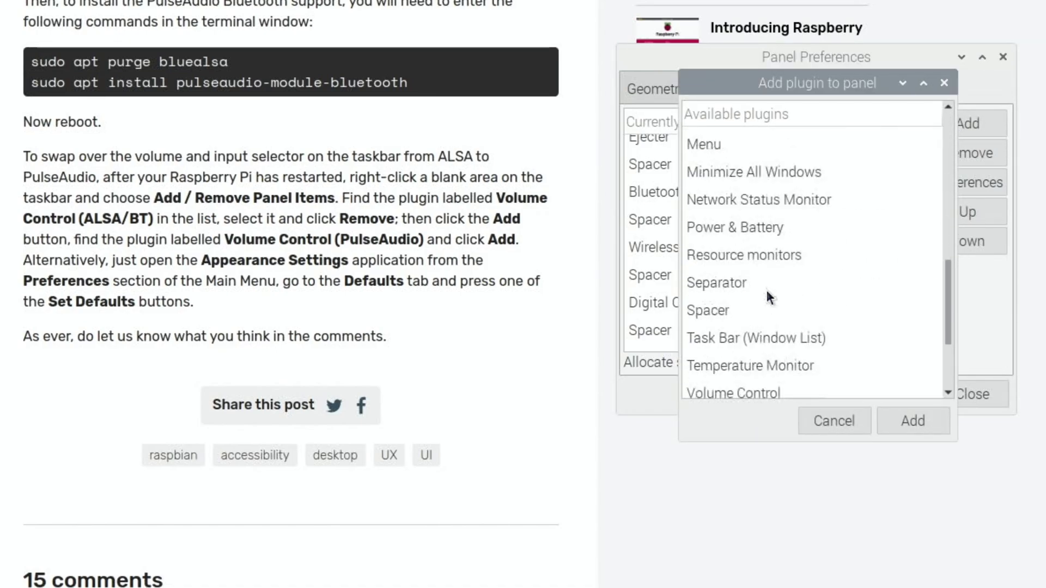
click(765, 370)
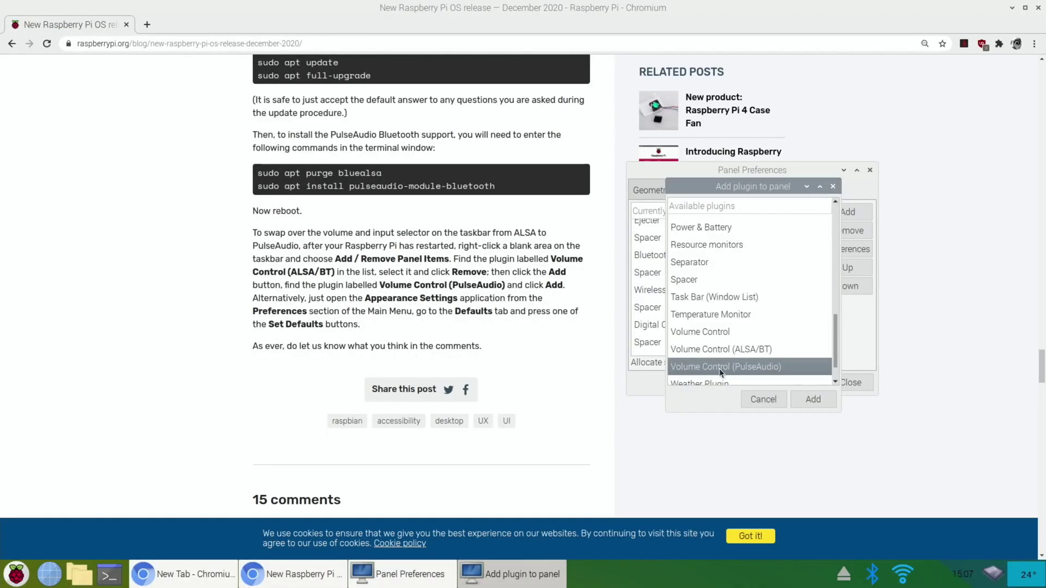
click(809, 399)
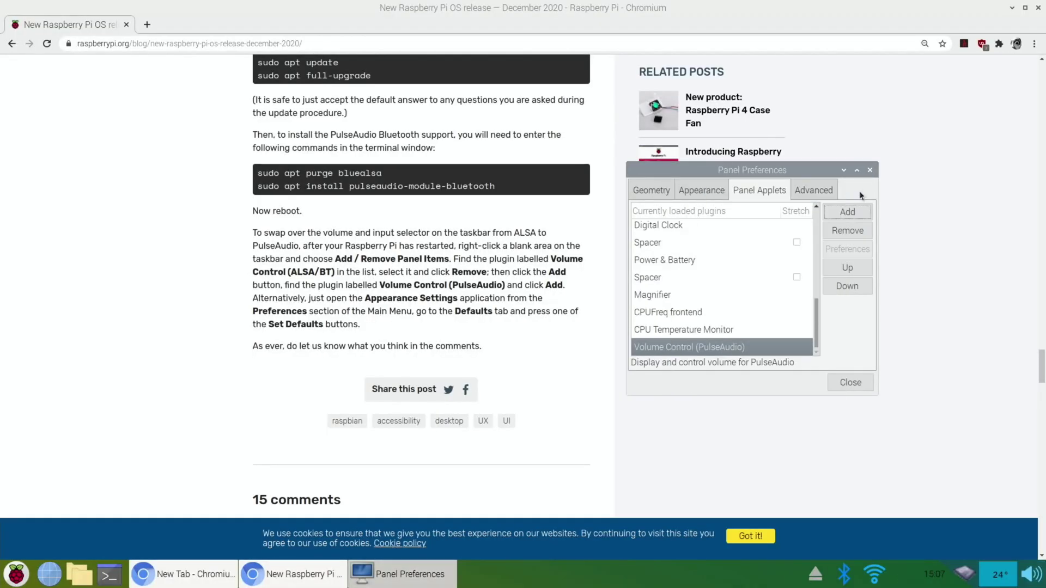
Step: Close Panel Preferences and try switching audio output to the Bose Revolve SoundLink, which fails
click(874, 171)
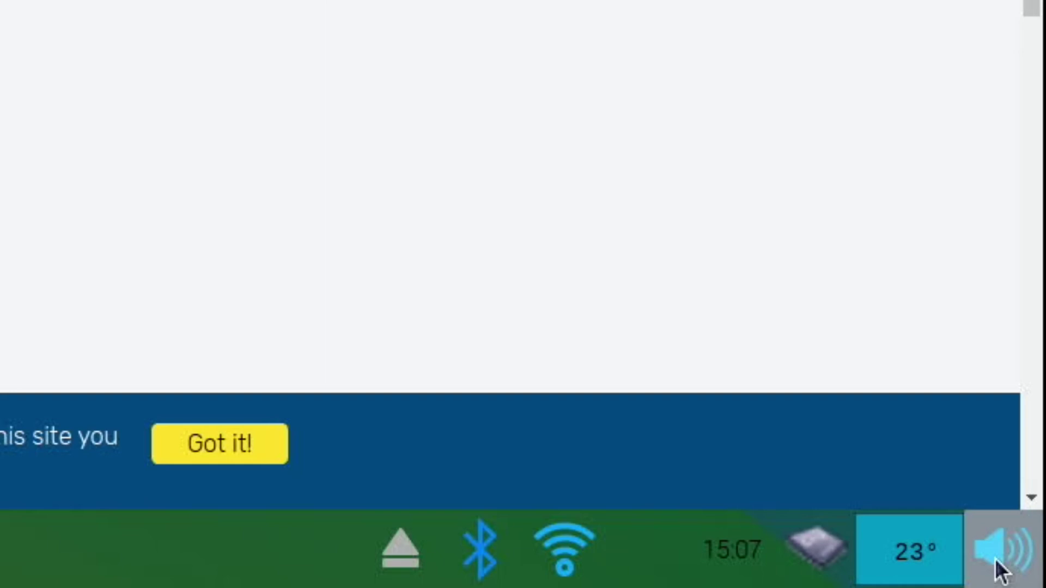
right_click(1029, 578)
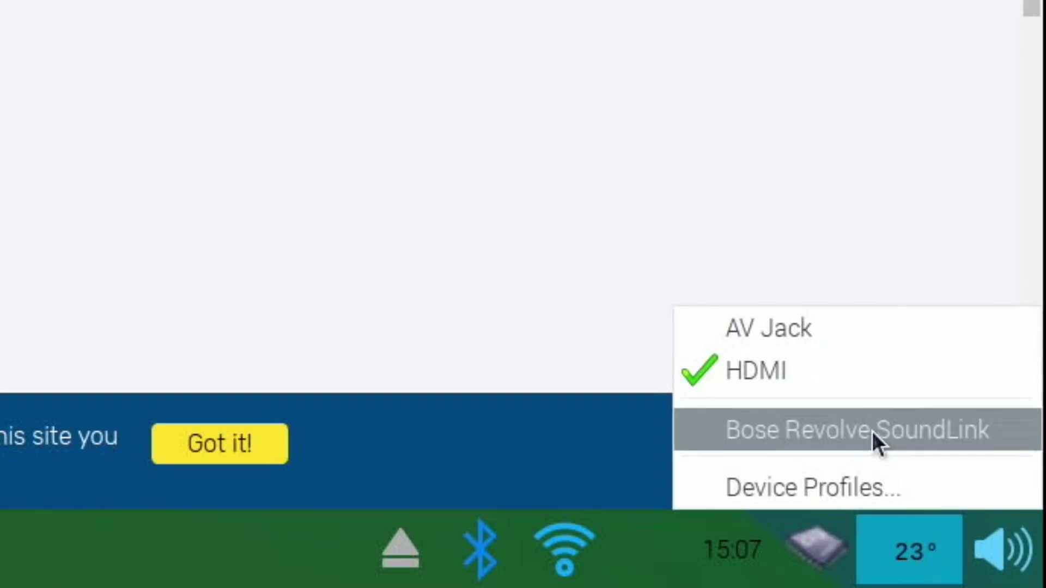
click(873, 433)
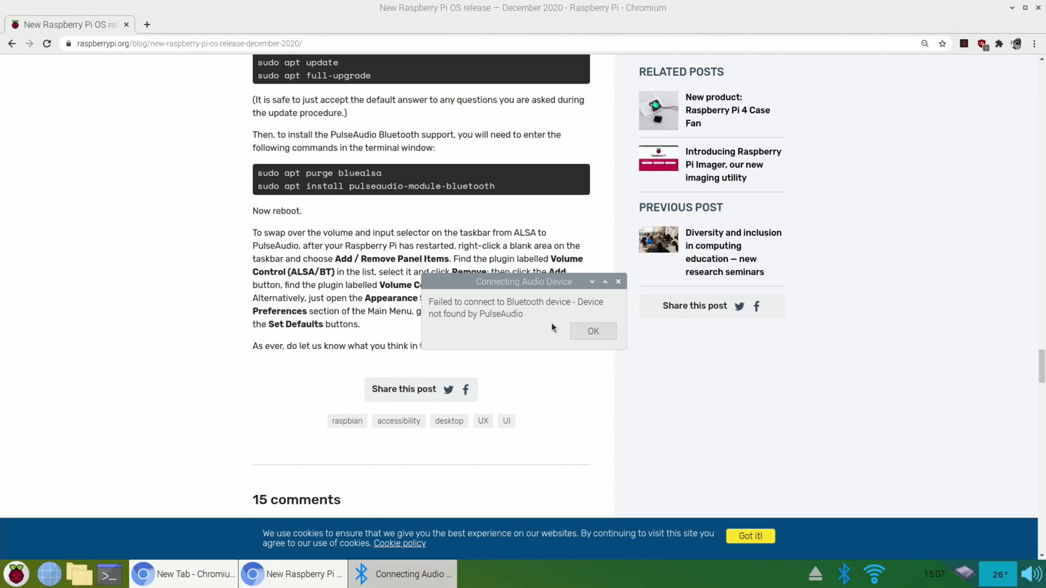
Step: Check the Bluetooth menu for the Bose speaker, then bring the Raspberry Pi blog window forward
click(843, 571)
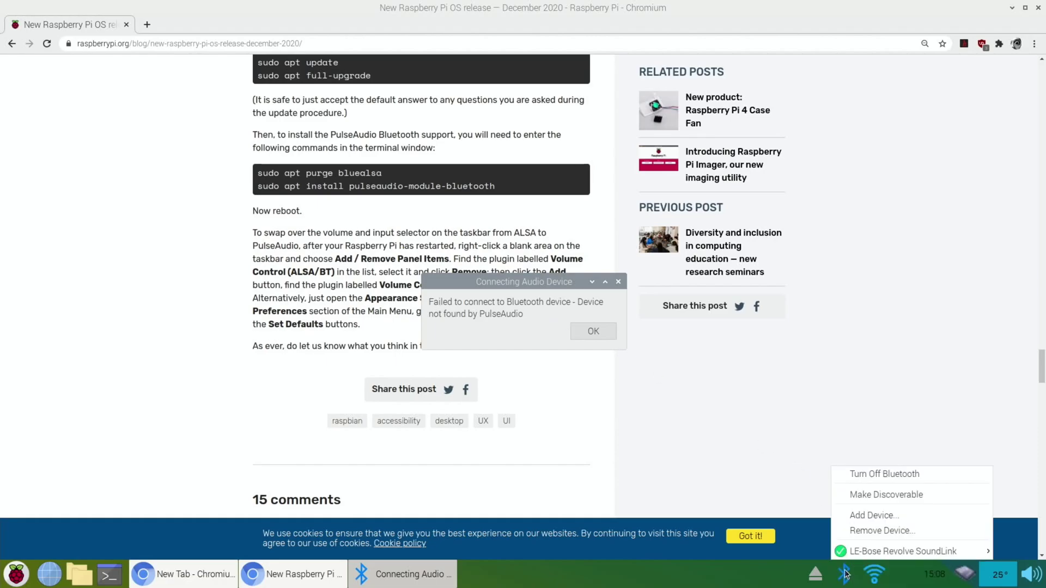
mouse_move(871, 550)
click(202, 585)
click(265, 577)
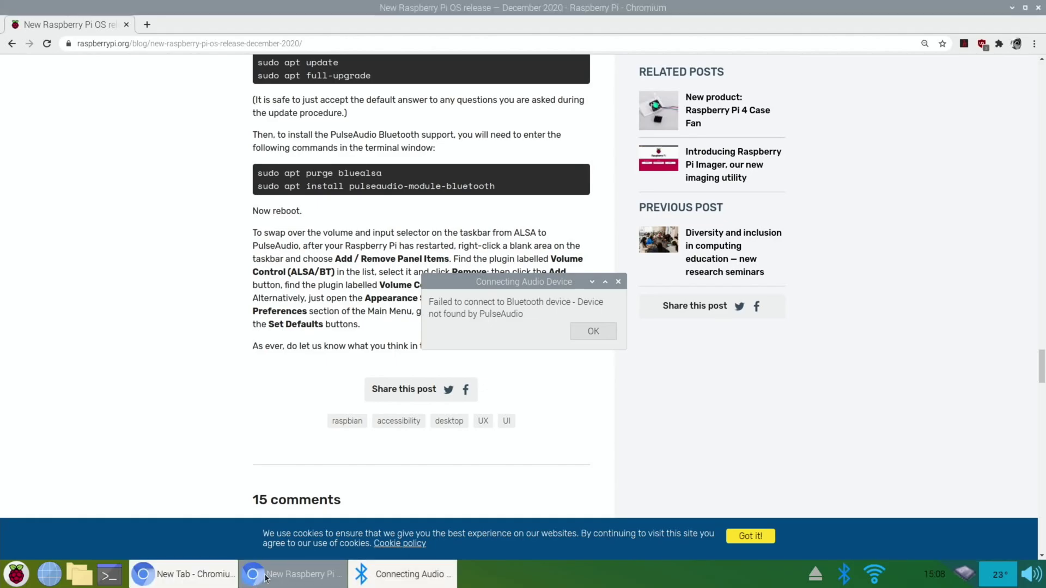
Step: Close the blog window with Ctrl+W and open YouTube from the new tab's shortcut tile
key(ctrl+w)
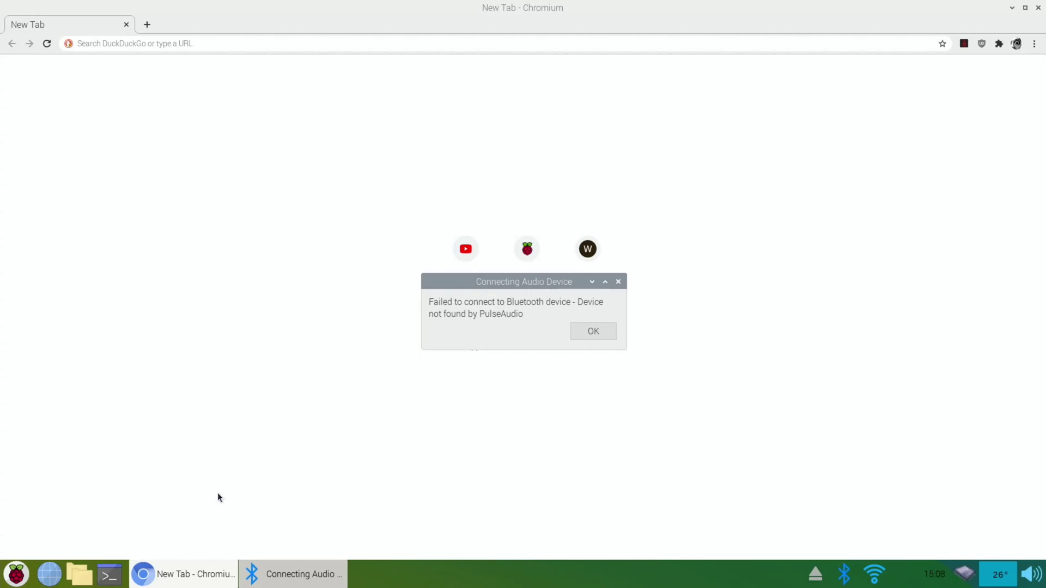
click(171, 561)
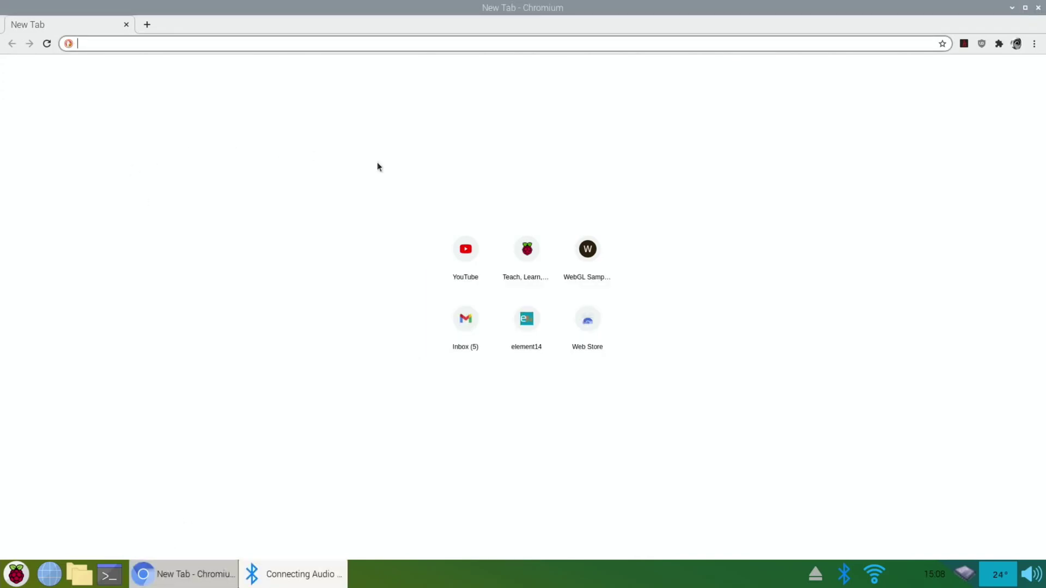
click(462, 251)
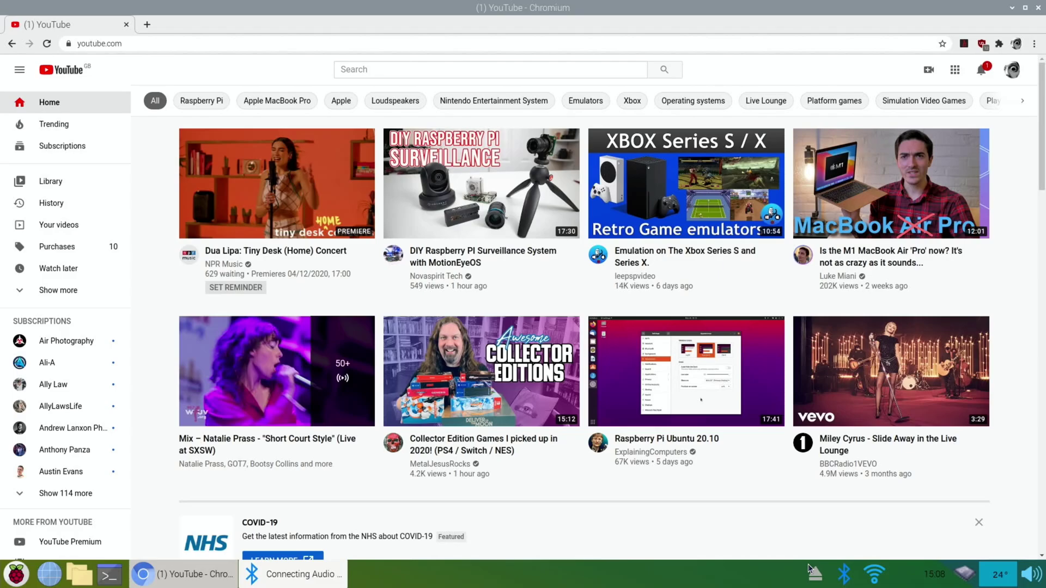
Step: Bring up the Bluetooth applet's list of paired devices to remove, then open a terminal window
click(843, 576)
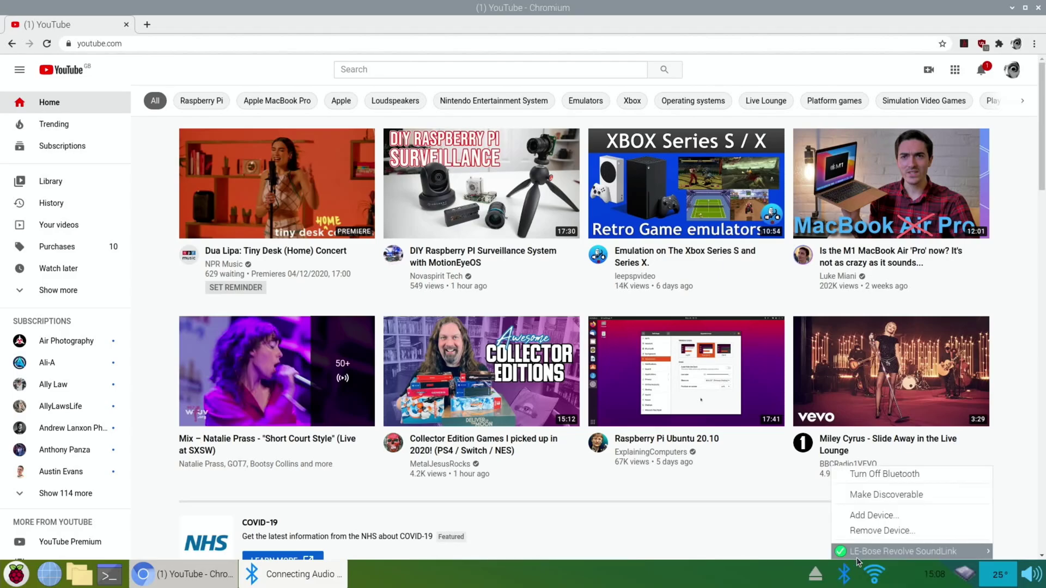
mouse_move(912, 552)
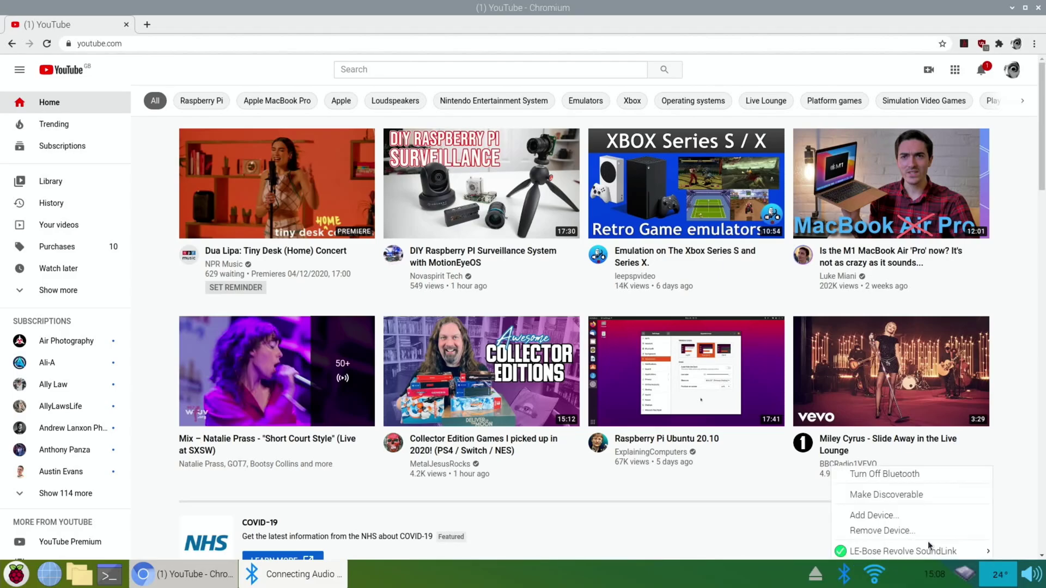
click(915, 531)
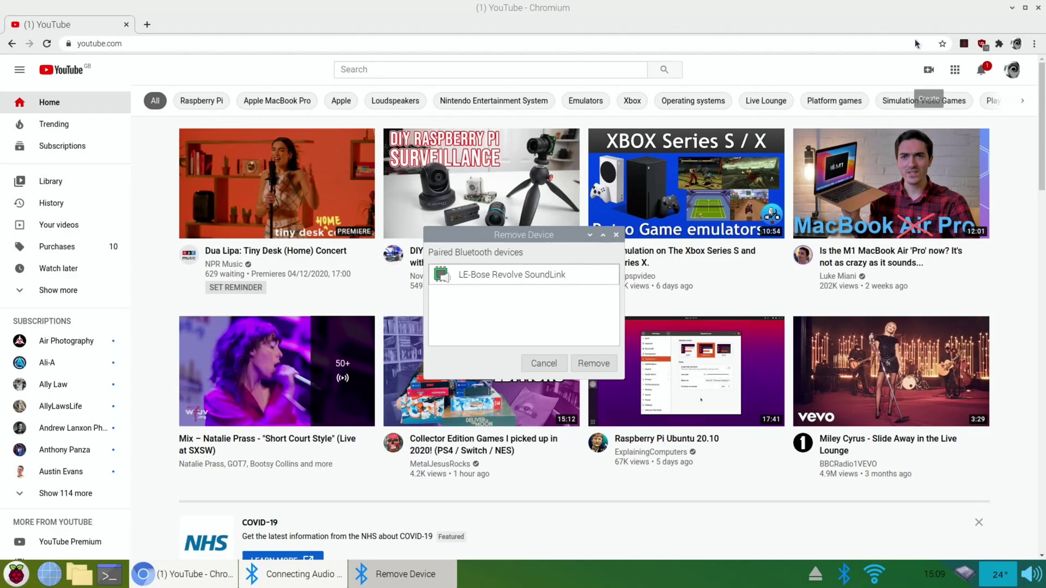
click(109, 574)
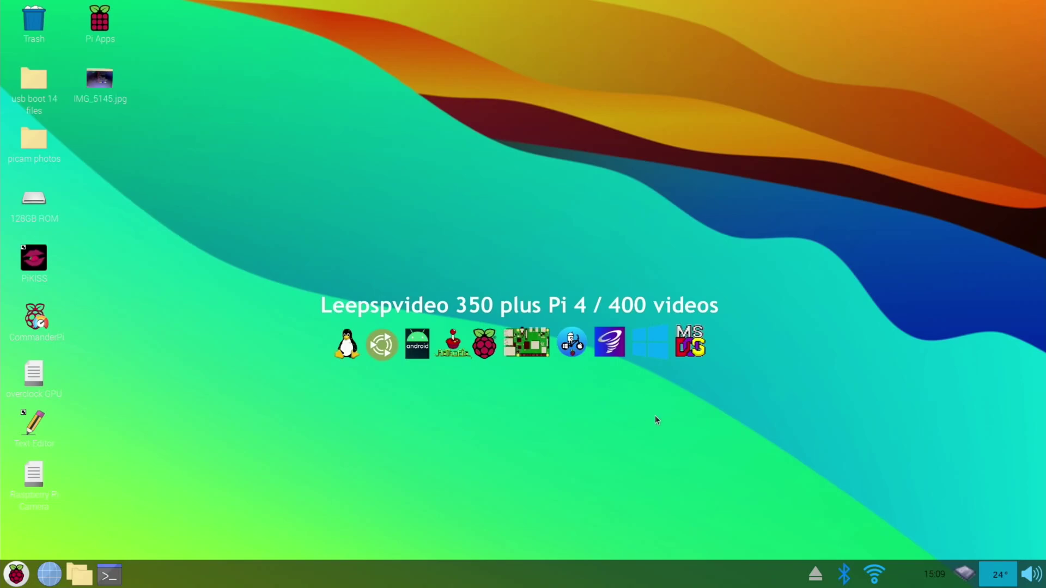
Step: Unpair LE-Bose Revolve SoundLink through the Bluetooth applet's Remove Device dialog
click(845, 576)
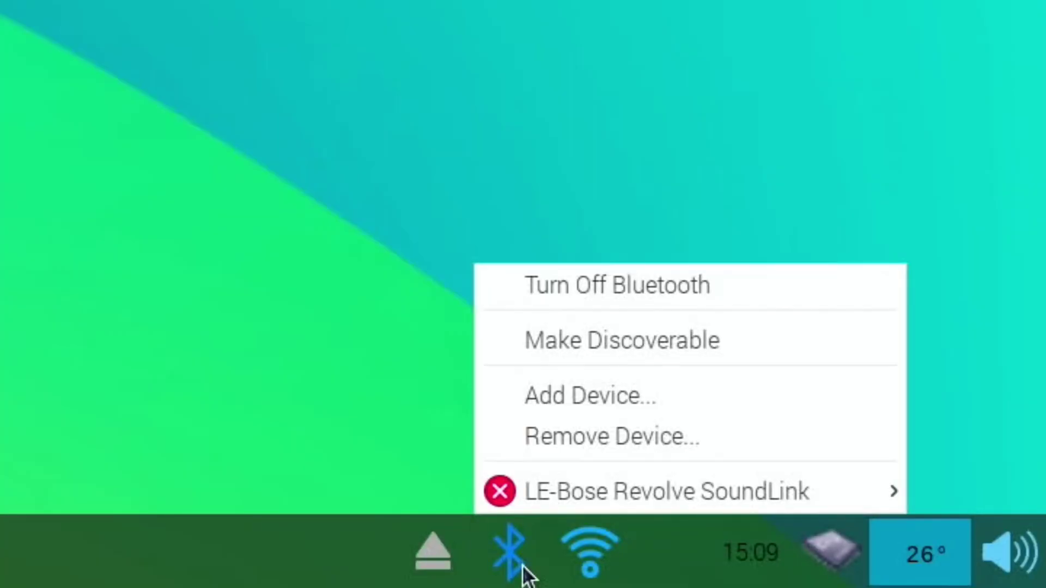
mouse_move(636, 473)
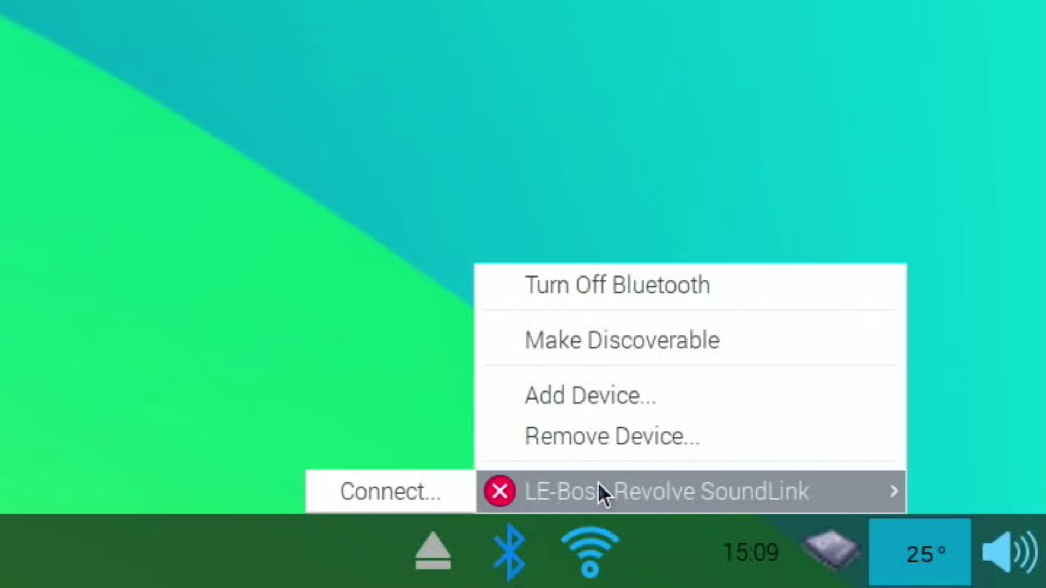
click(599, 436)
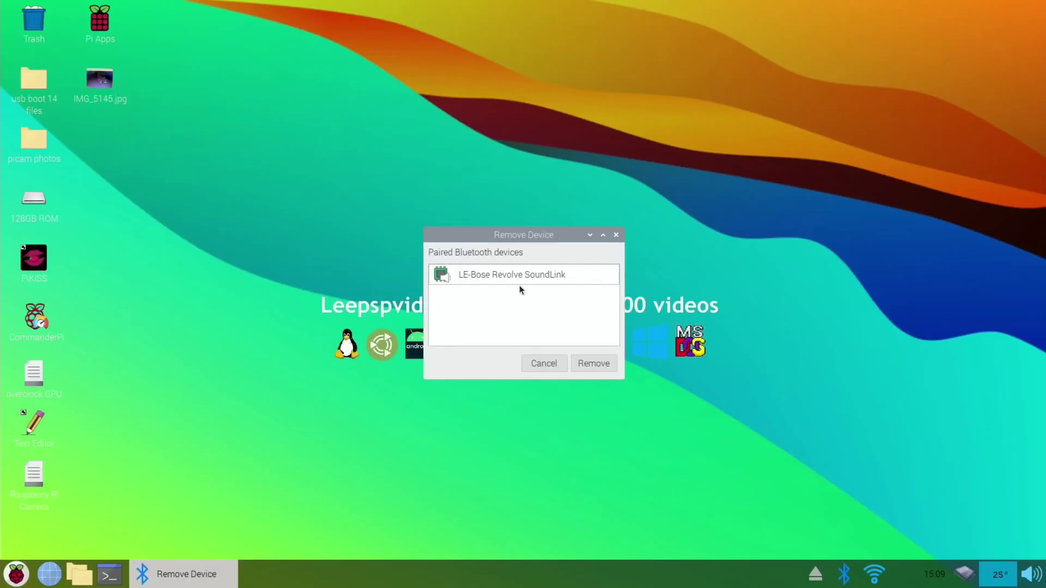
click(512, 275)
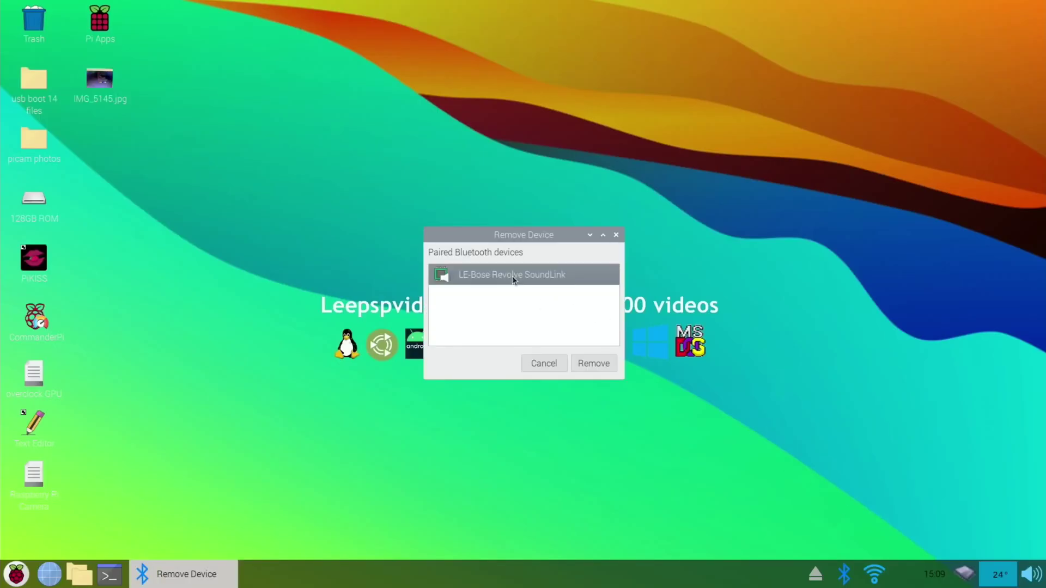
click(591, 362)
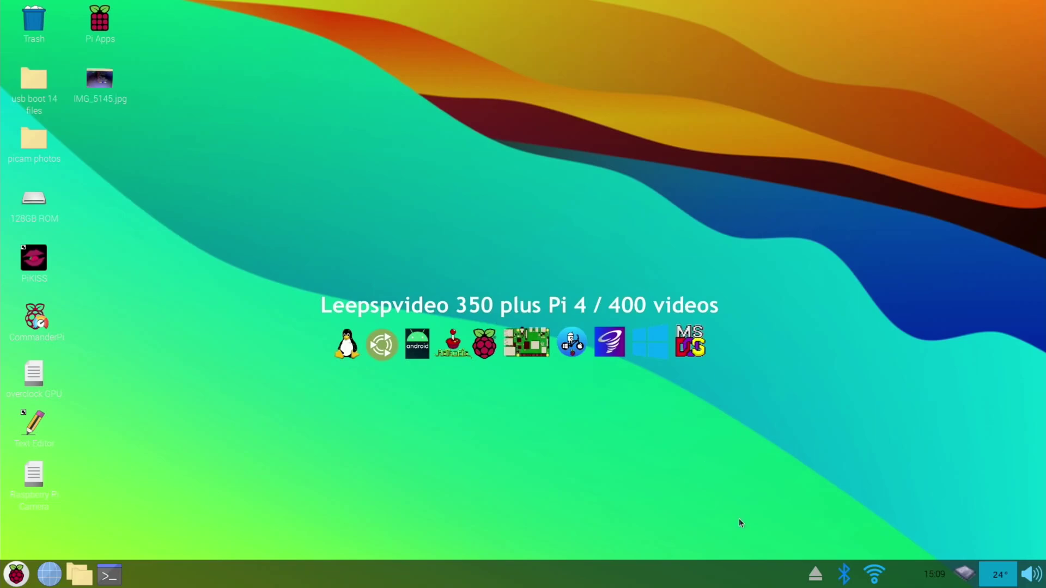
click(854, 577)
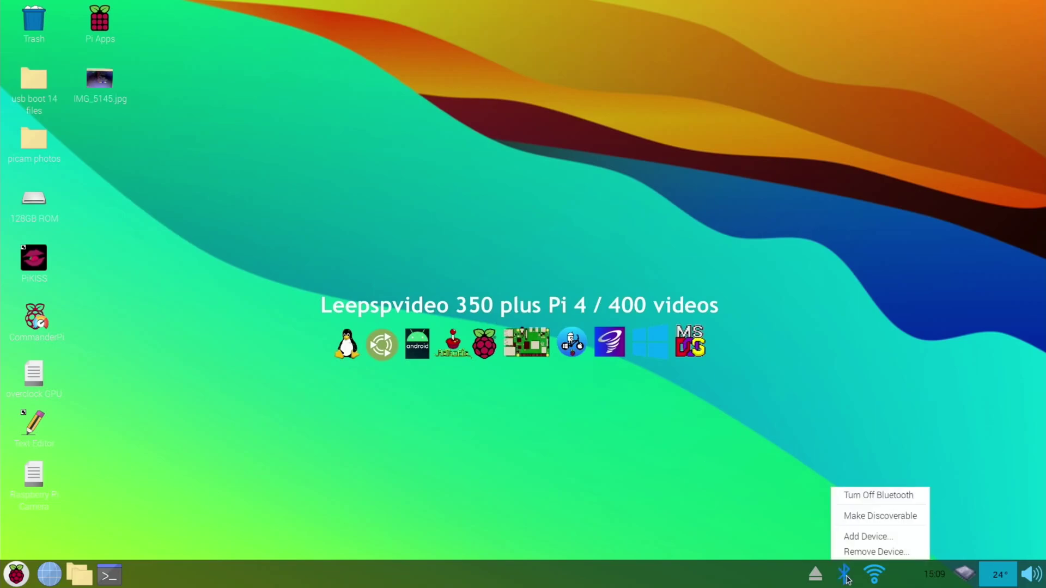
Step: Pair the Bose Revolve SoundLink through Add Device and acknowledge the pairing success message
click(862, 539)
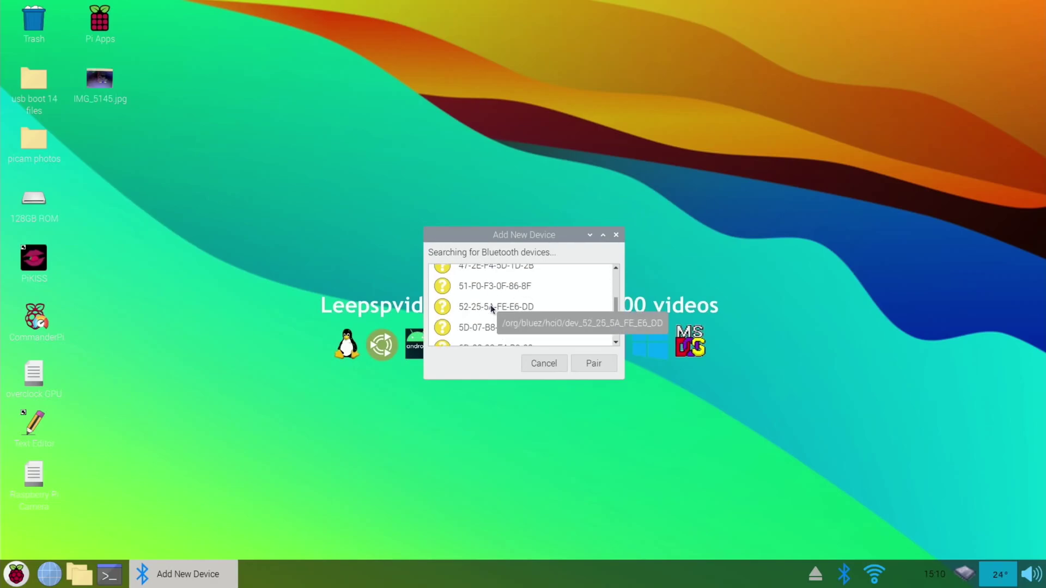
scroll(495, 321, down, 2)
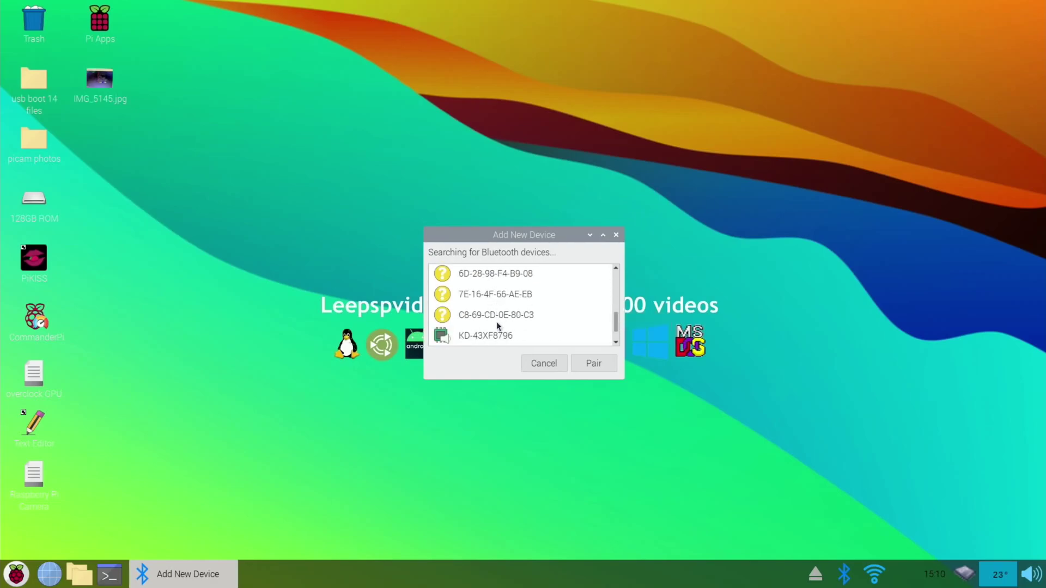
mouse_move(615, 323)
mouse_down()
mouse_move(616, 335)
mouse_move(611, 267)
mouse_move(617, 333)
mouse_up()
click(479, 300)
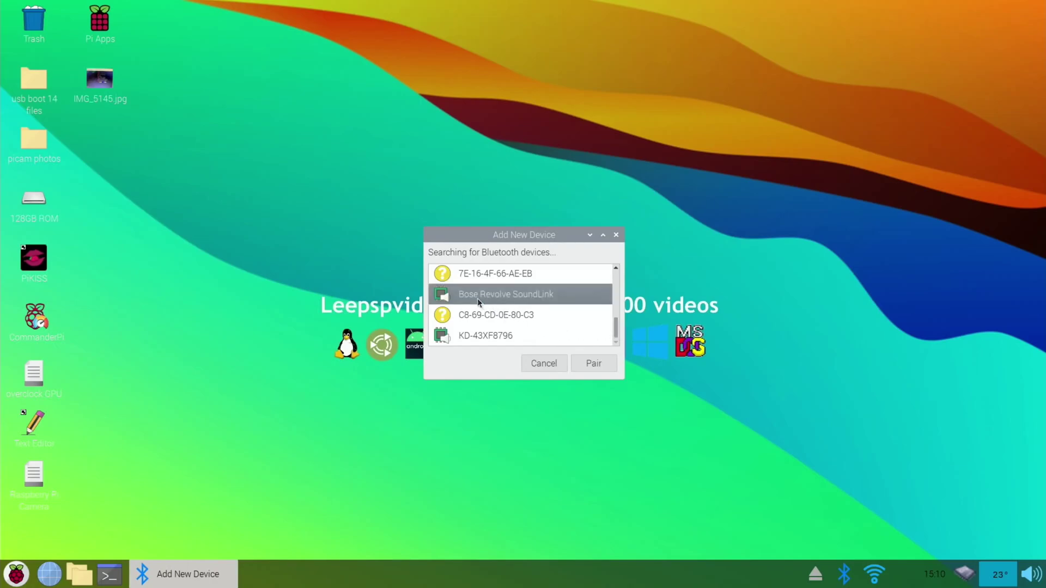
click(593, 363)
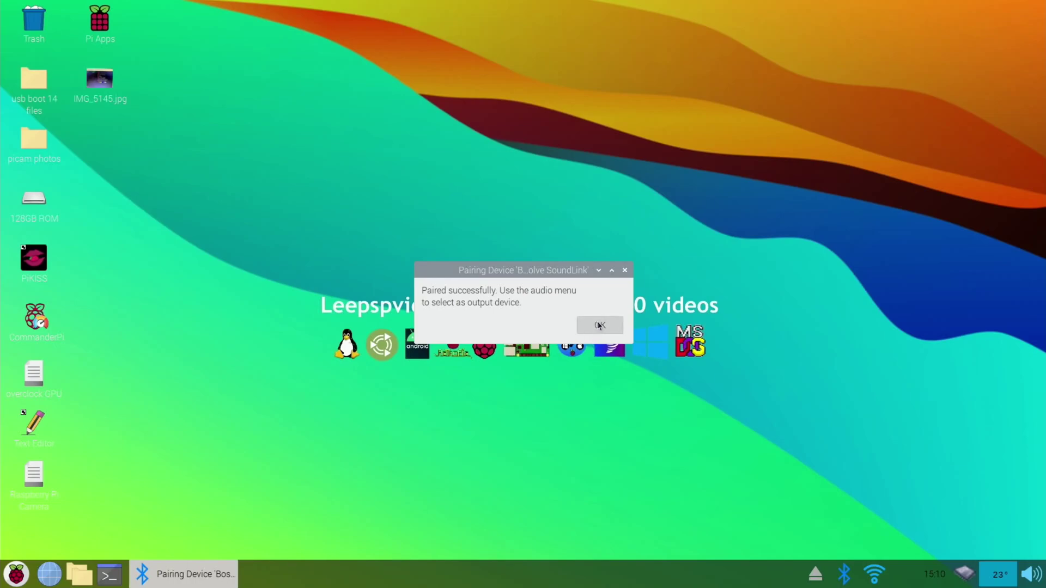
click(599, 325)
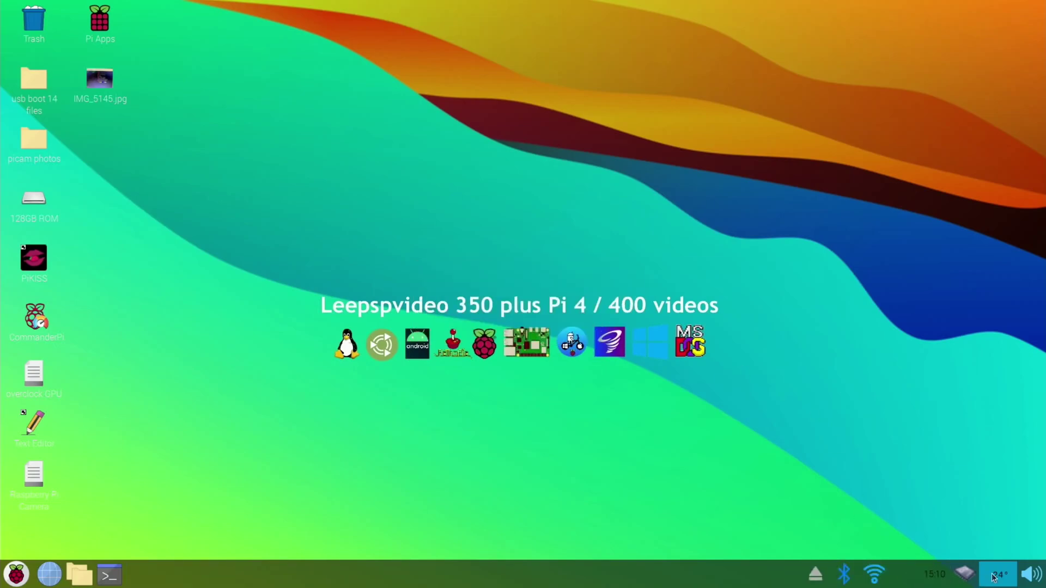
click(1028, 576)
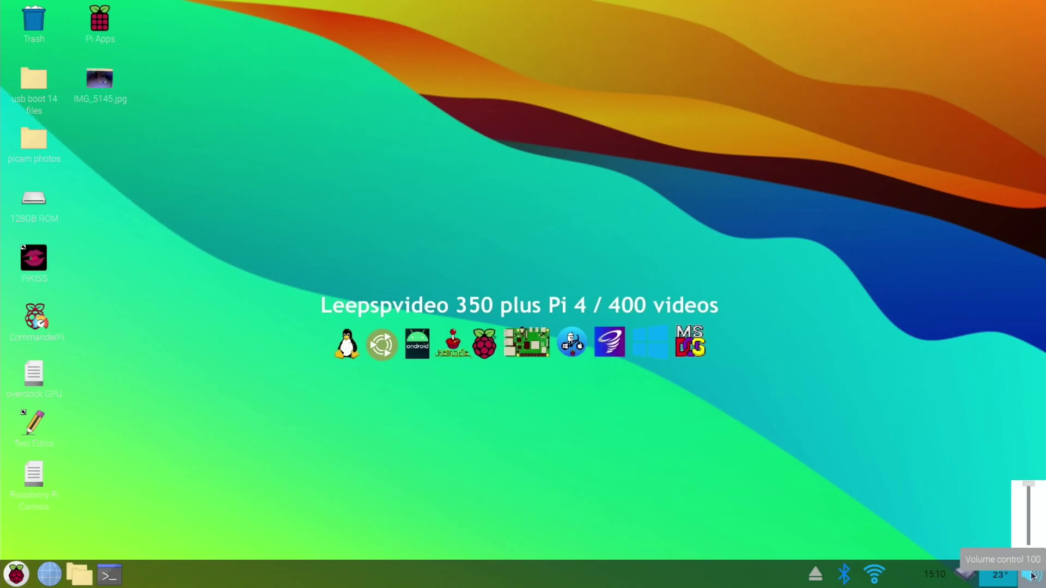
right_click(1028, 576)
click(1007, 531)
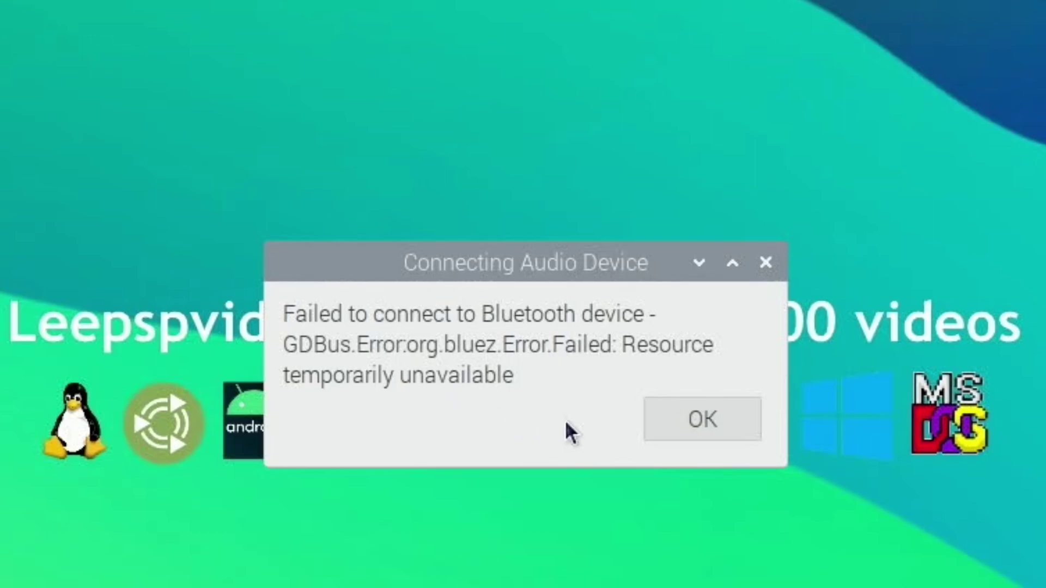
click(707, 422)
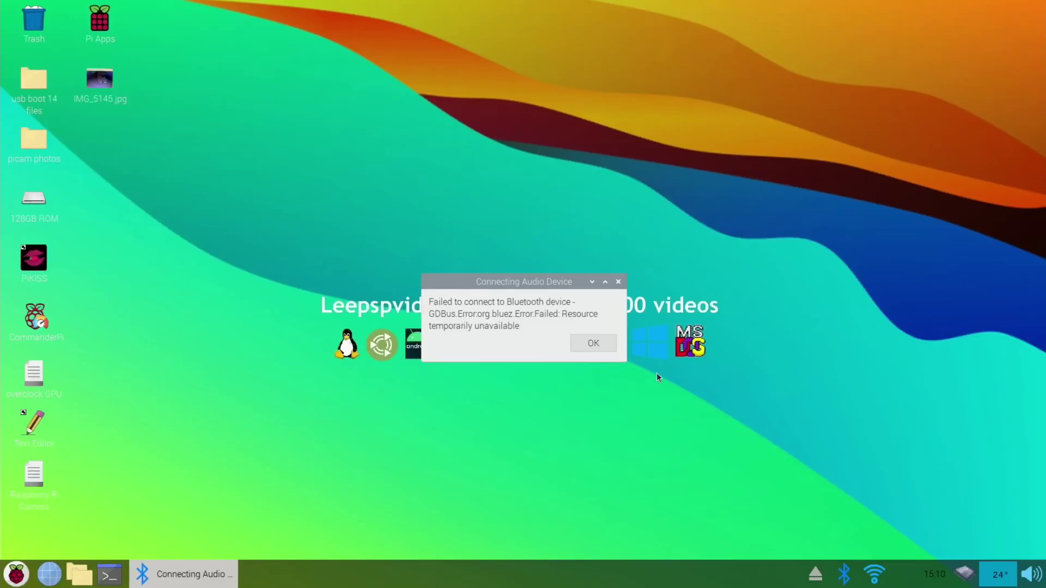
click(593, 343)
right_click(1031, 574)
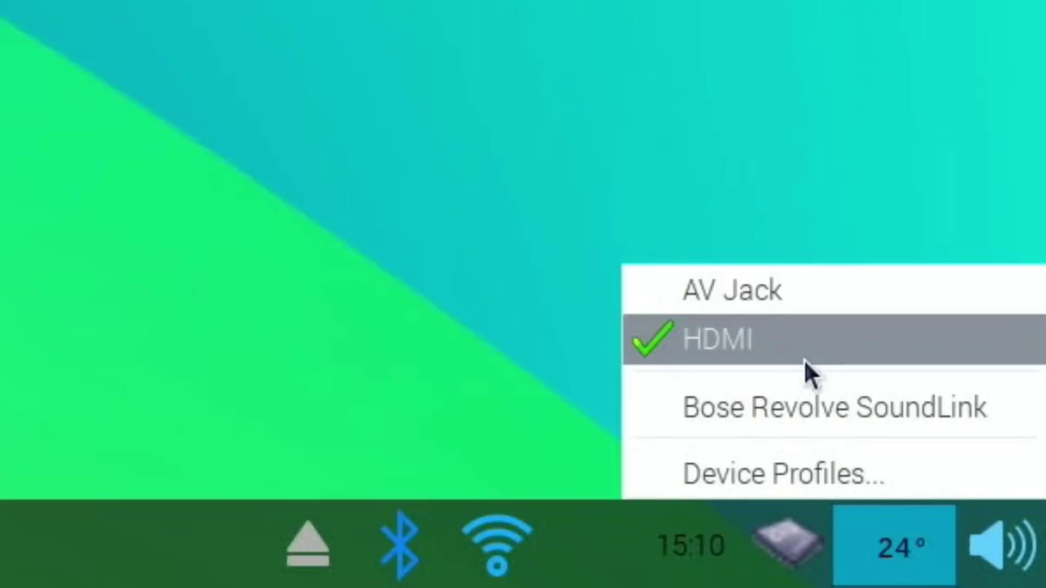
click(763, 308)
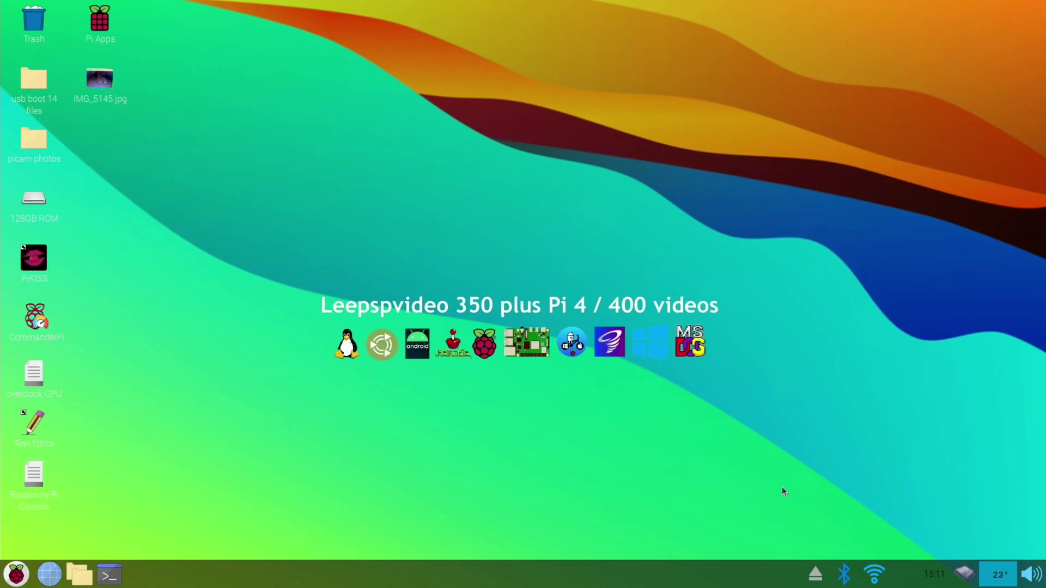
Step: Open Chromium and search YouTube for 'leepspvideo hdr'
click(63, 571)
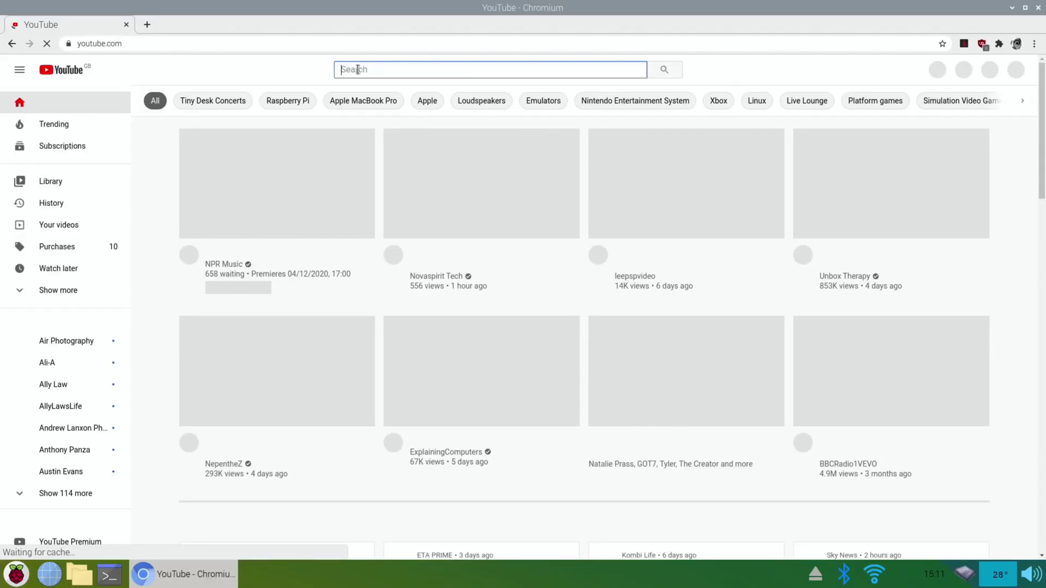
text(leepsp)
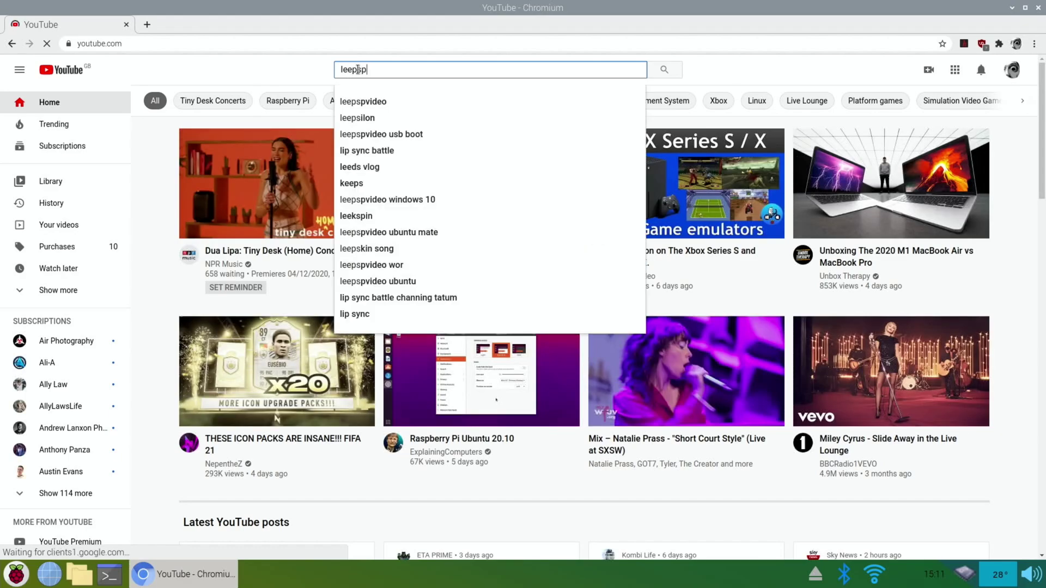
text(video hdr)
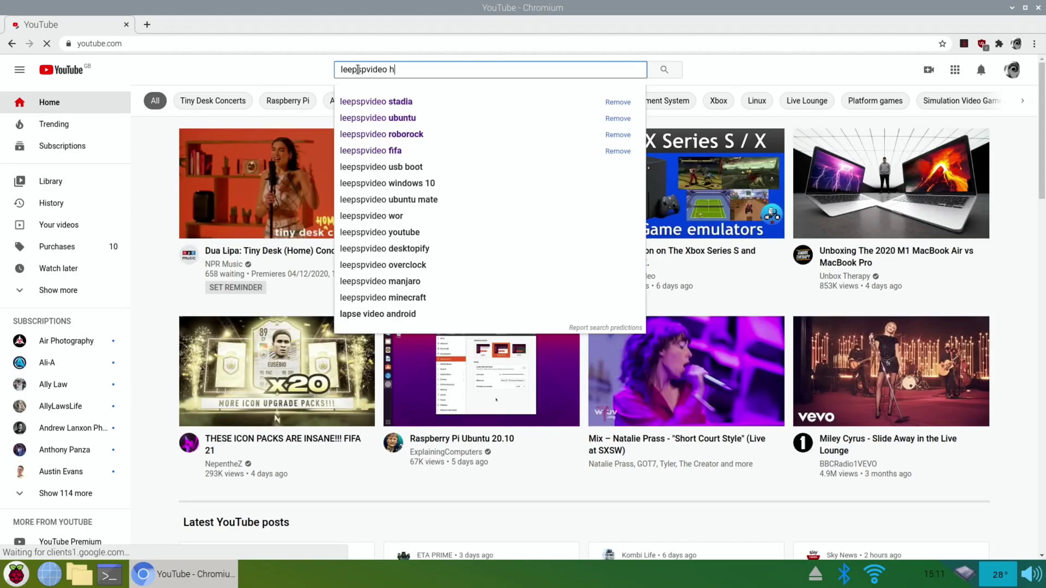
key(Return)
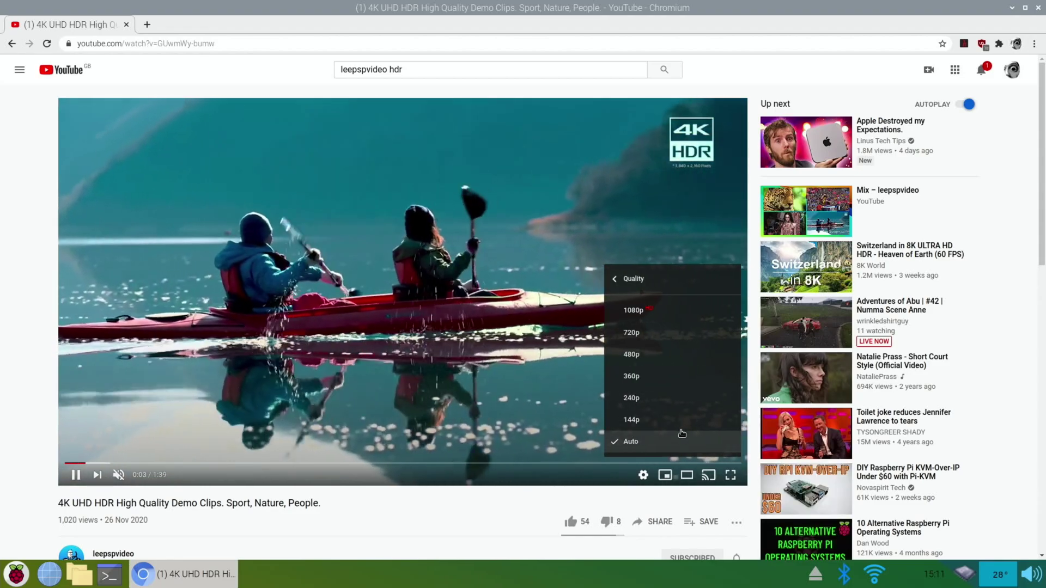
Step: Set the demo video's quality to 1080p and switch it to full screen
click(649, 311)
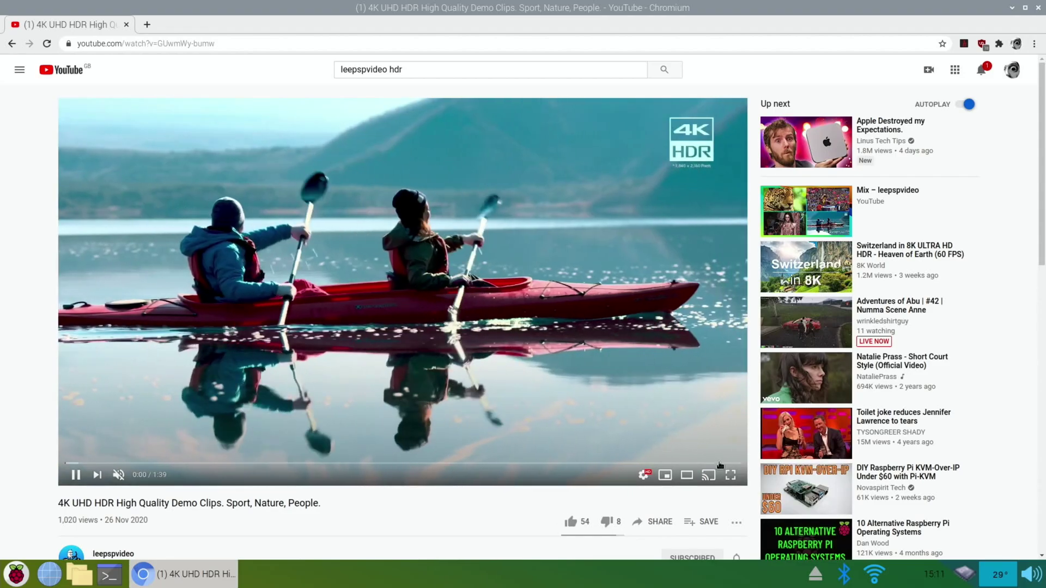
click(730, 475)
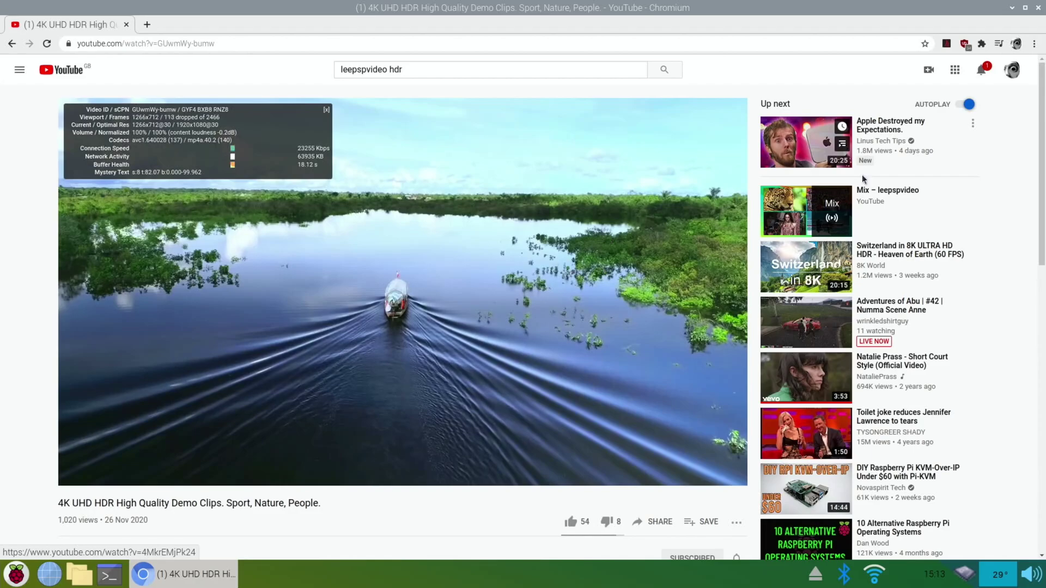
Step: Dismiss the Stats for nerds overlay and close the Chromium window
mouse_move(570, 310)
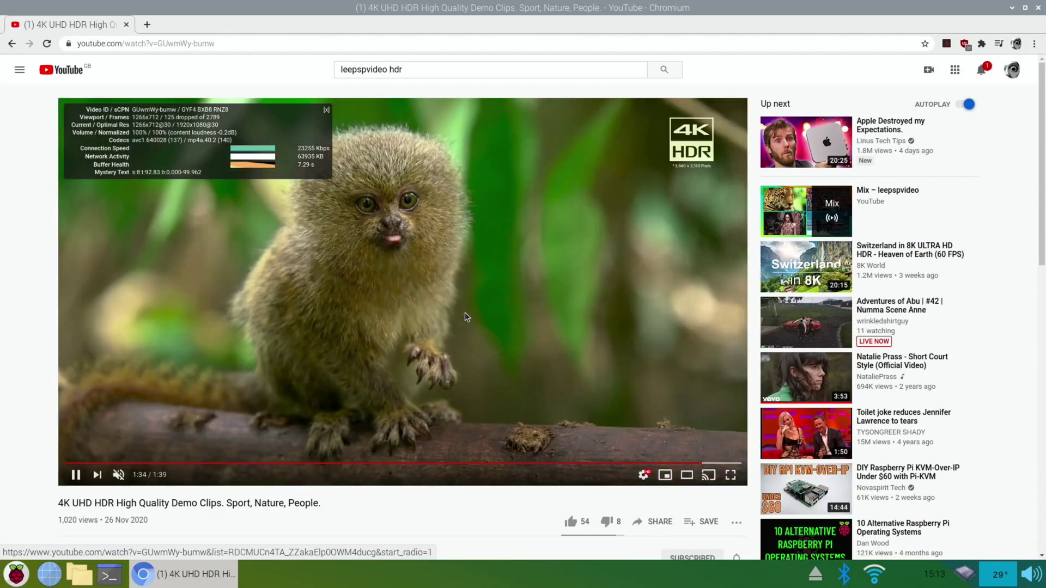
click(326, 112)
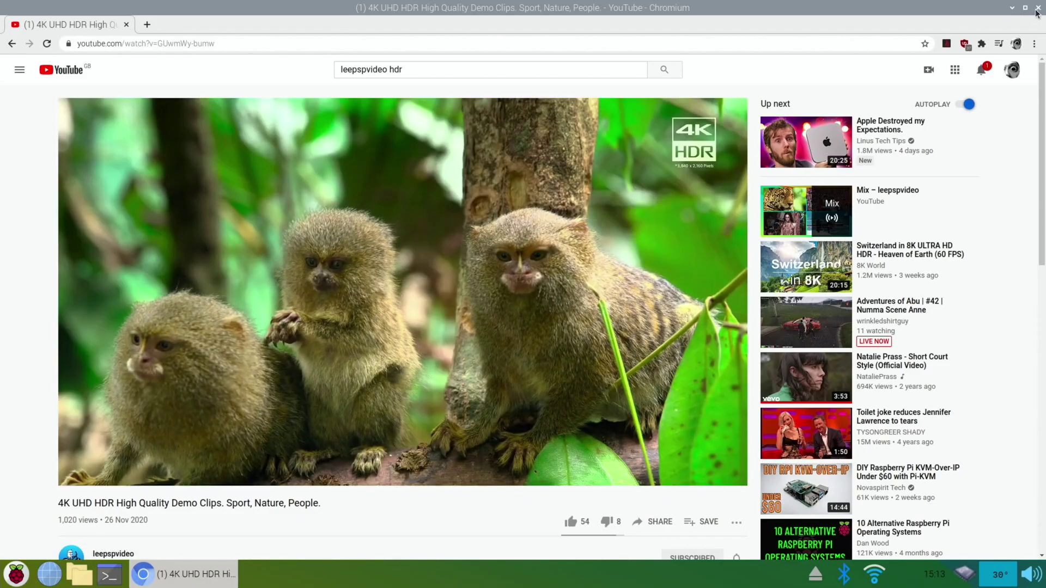
click(1038, 8)
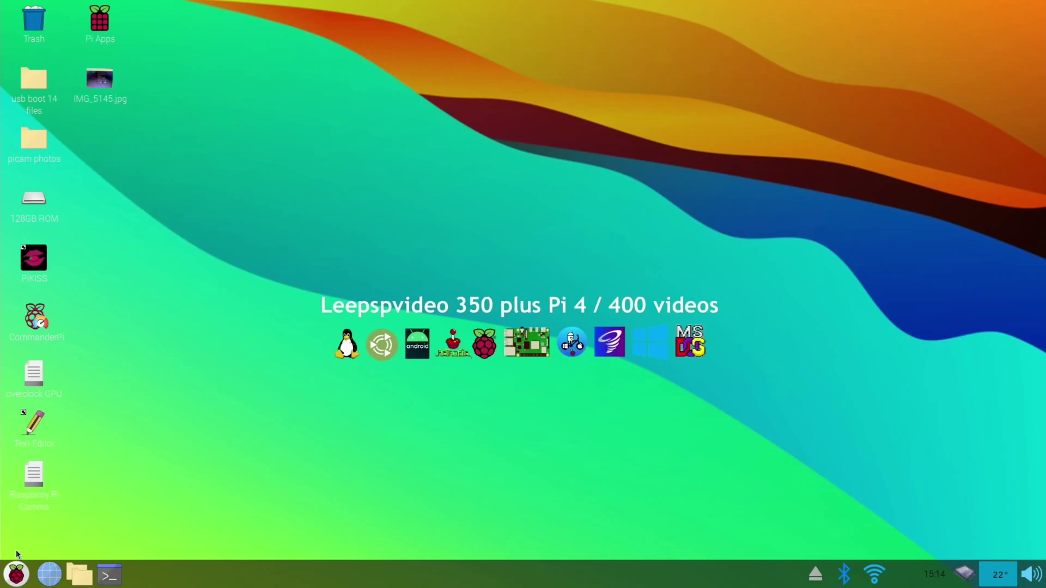
click(17, 574)
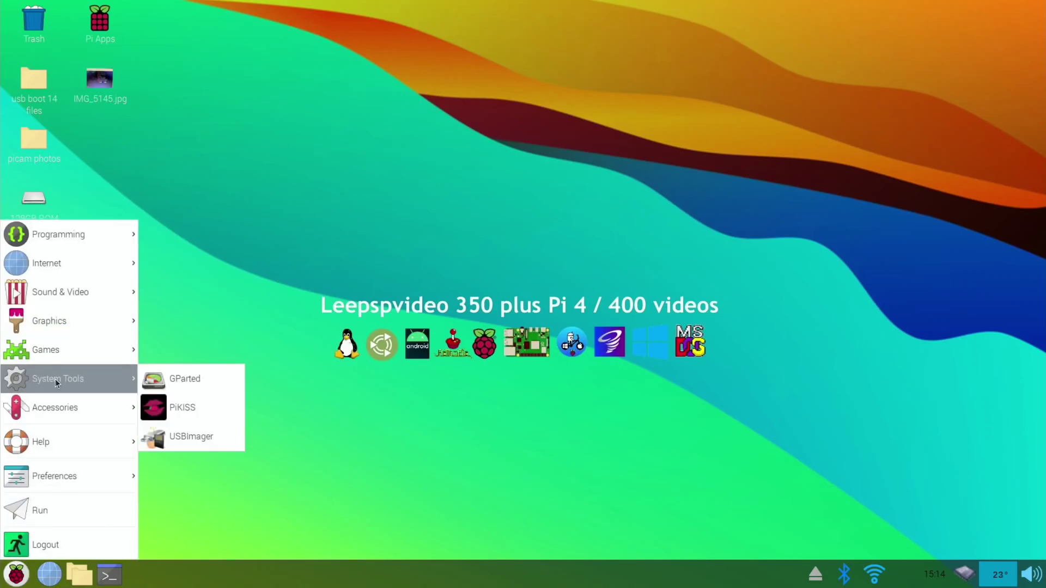
mouse_move(73, 408)
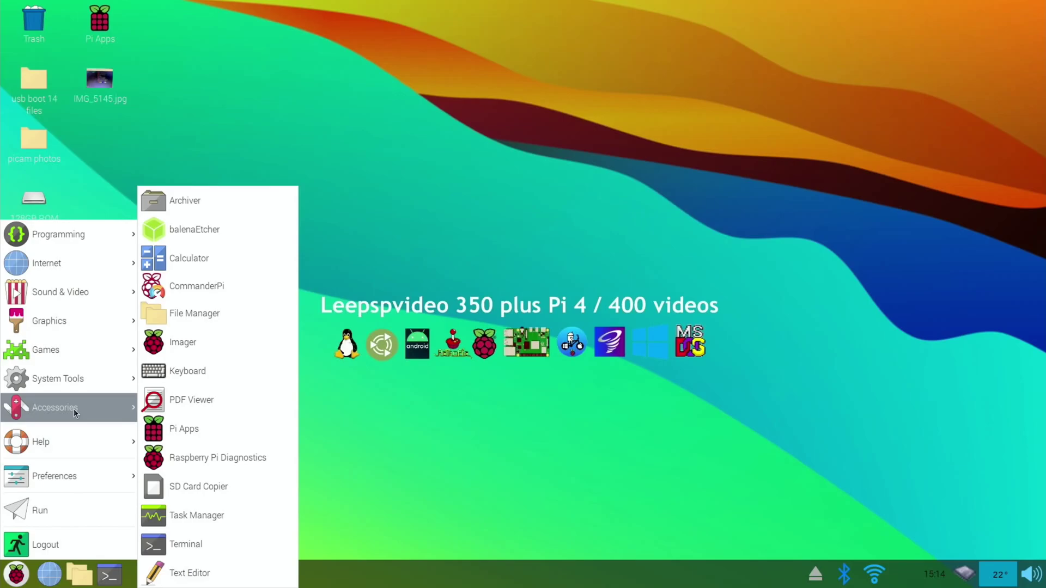
mouse_move(82, 433)
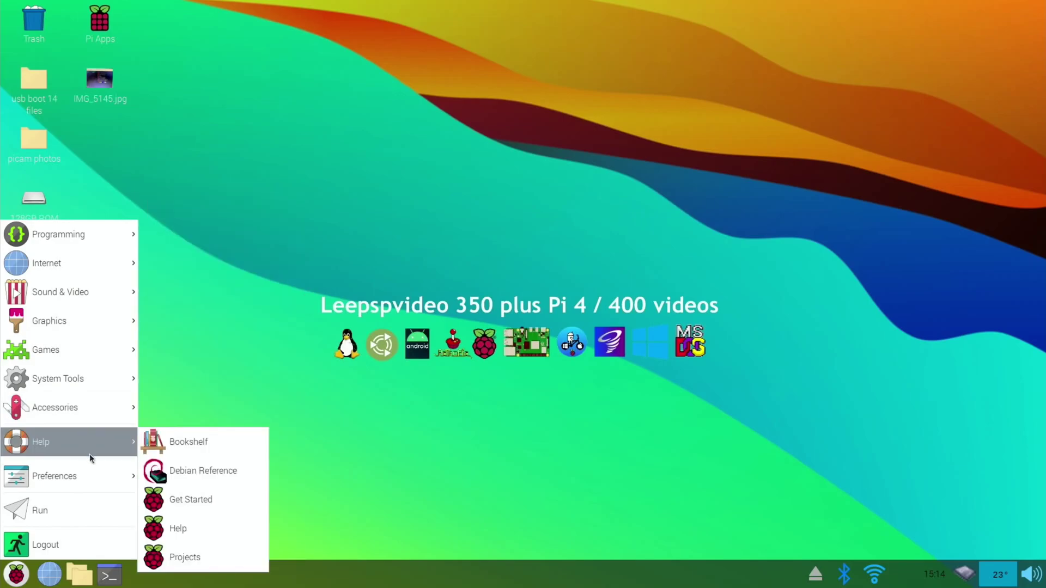
mouse_move(94, 470)
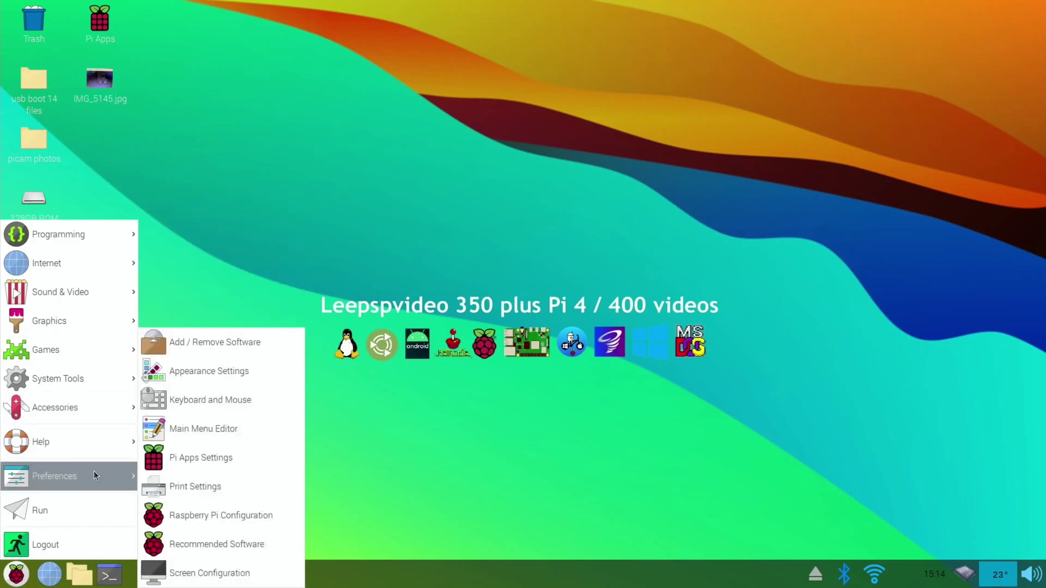
click(179, 493)
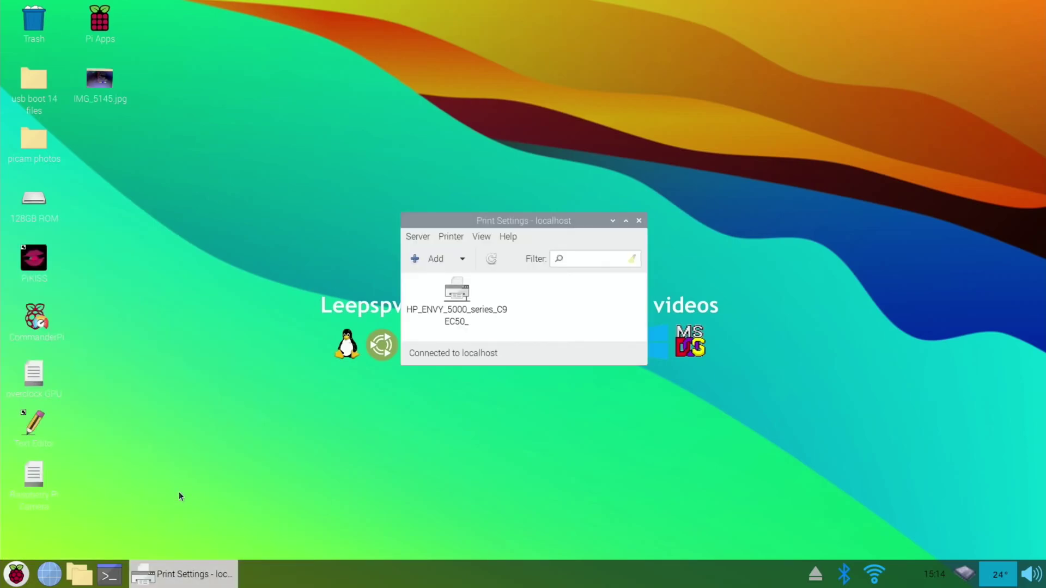
double_click(459, 300)
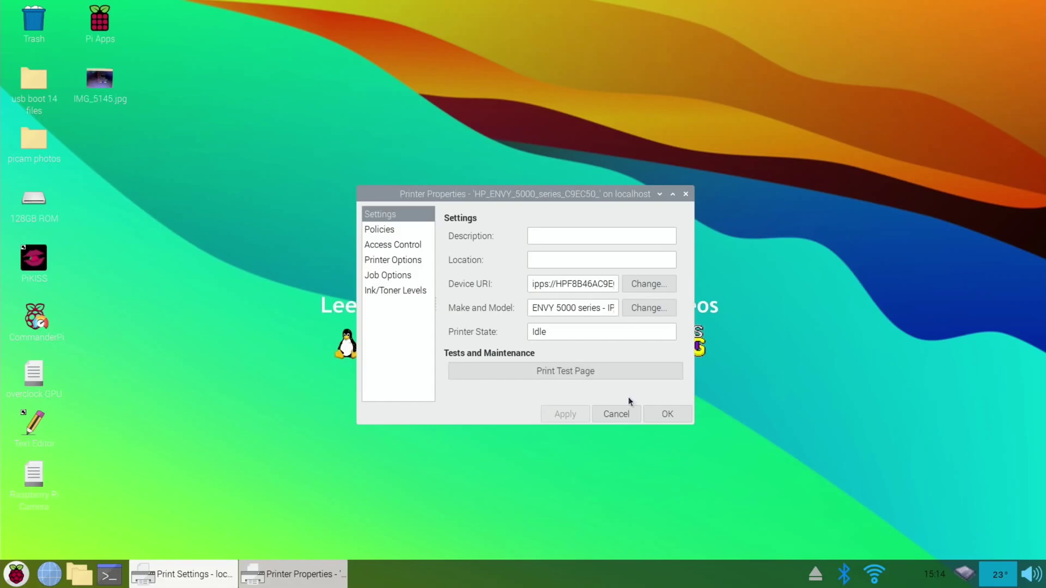
click(620, 413)
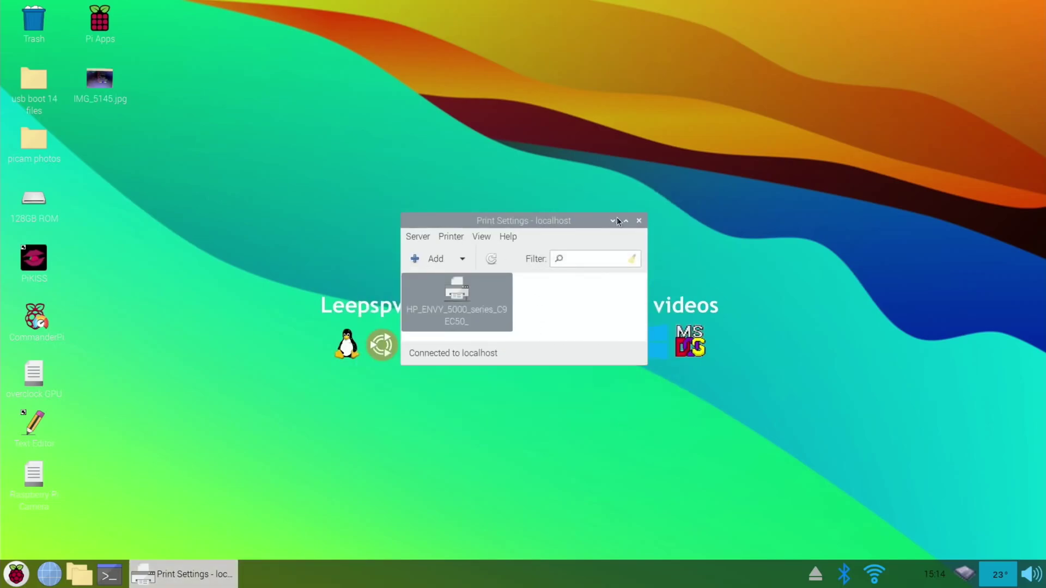
click(638, 220)
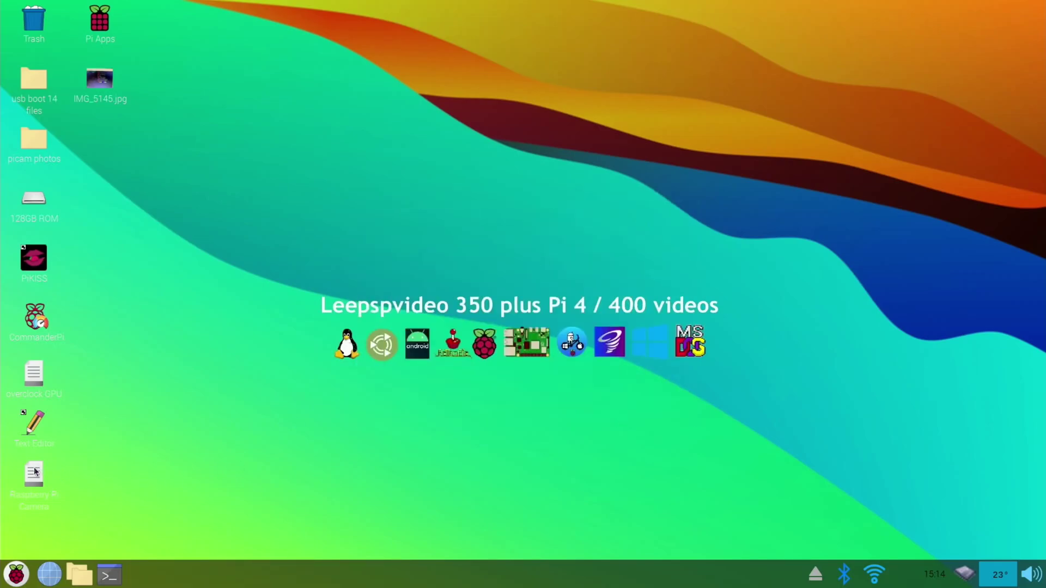
Step: Open the 'overclock GPU' notes in Mousepad and print them to HP_ENVY_5000_series_C9EC50_
double_click(34, 375)
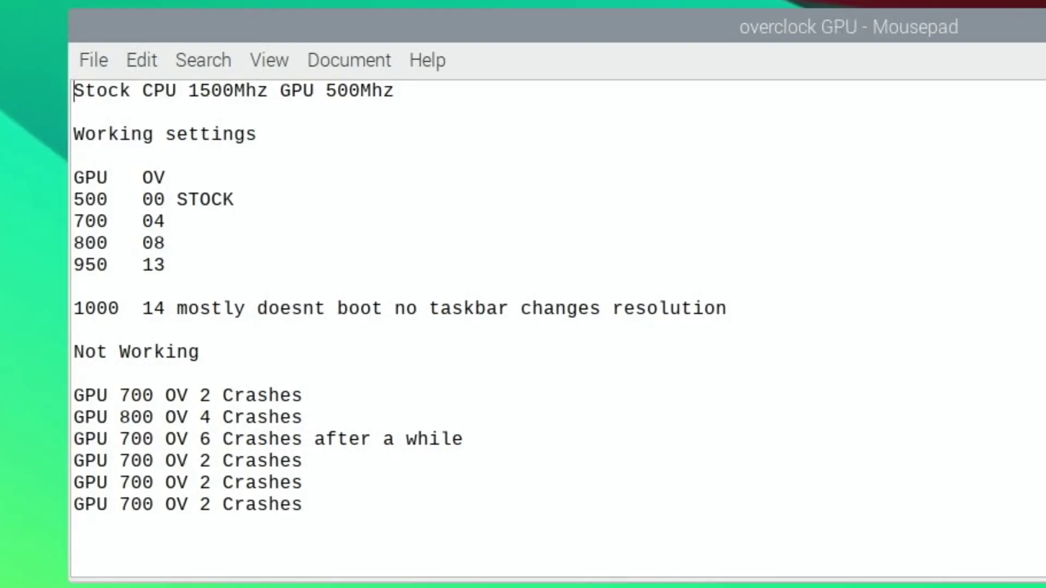
click(90, 61)
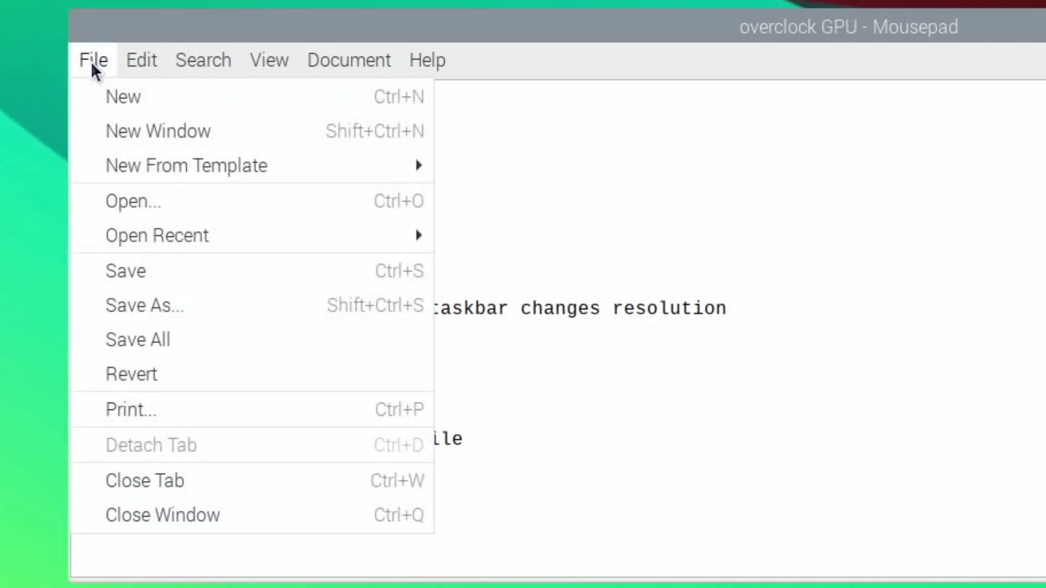
click(155, 397)
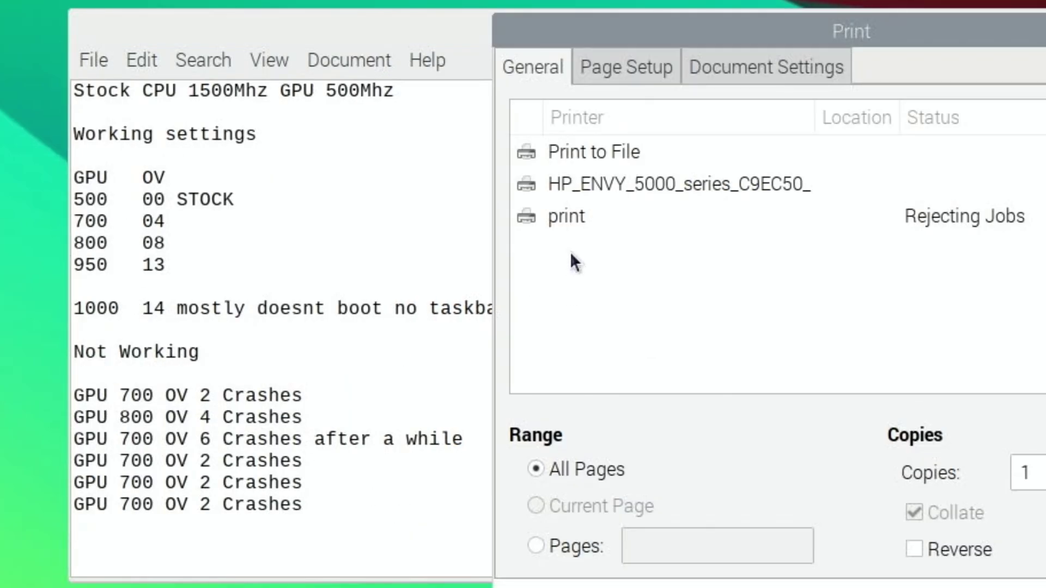
click(580, 190)
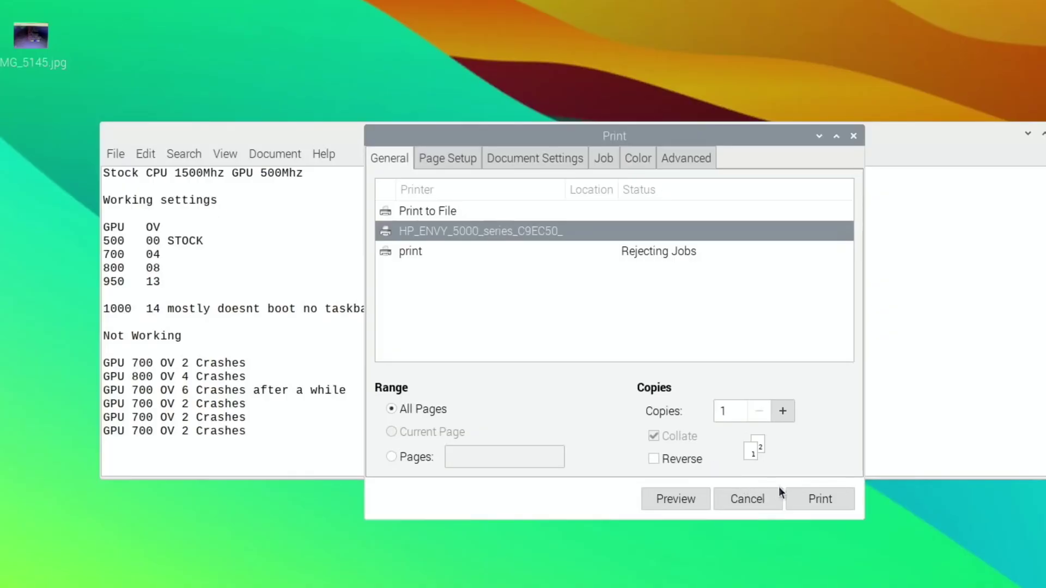
click(813, 497)
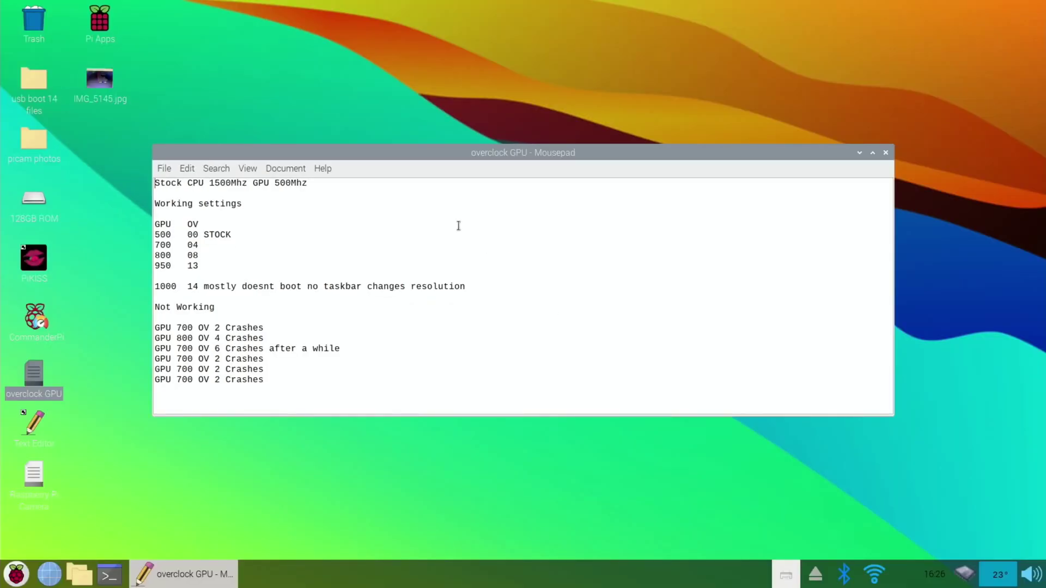
Step: Open IMG_5145.jpg in Image Viewer, restore it from full screen and move it up-left
double_click(95, 81)
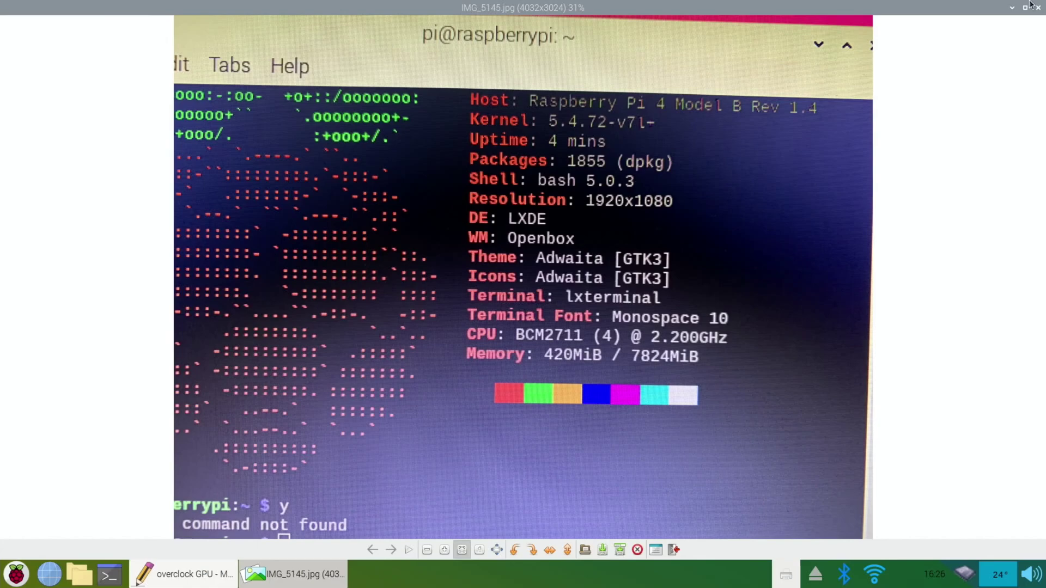
click(1026, 7)
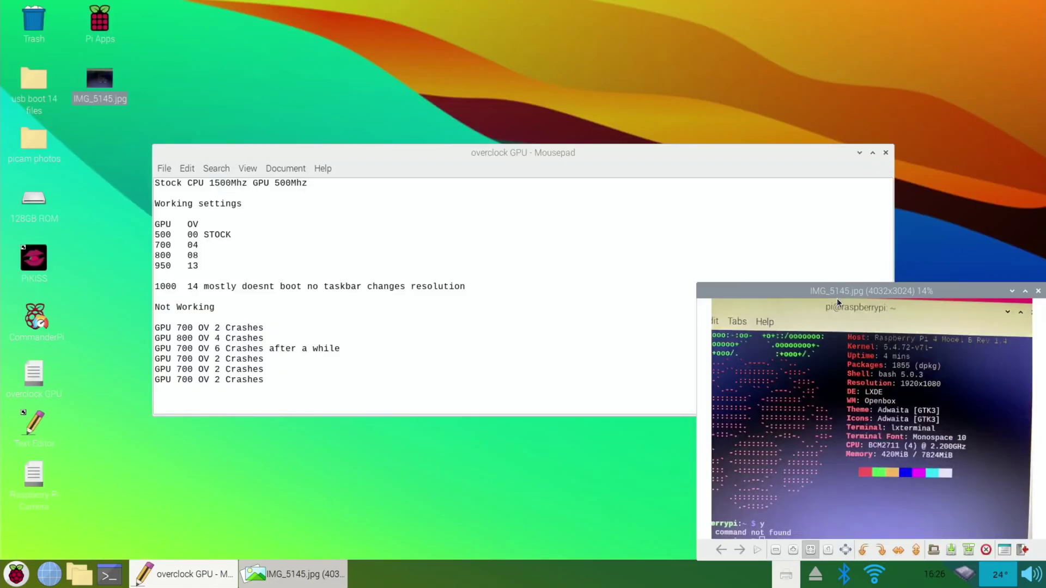
drag(774, 296, 586, 152)
Step: Close the overclock GPU notes, start a terminal, and place the photo beside it
click(887, 154)
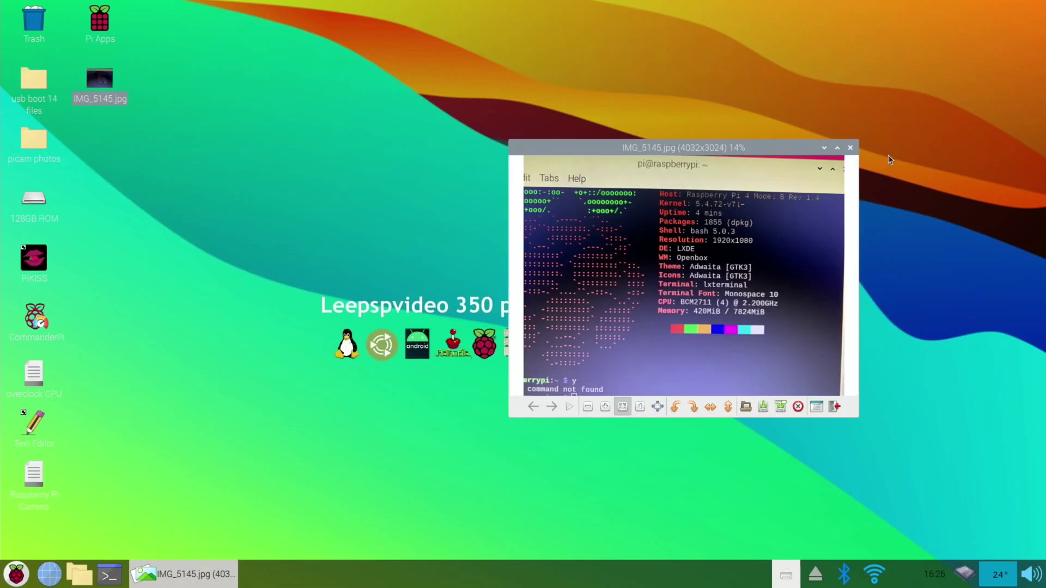
click(109, 579)
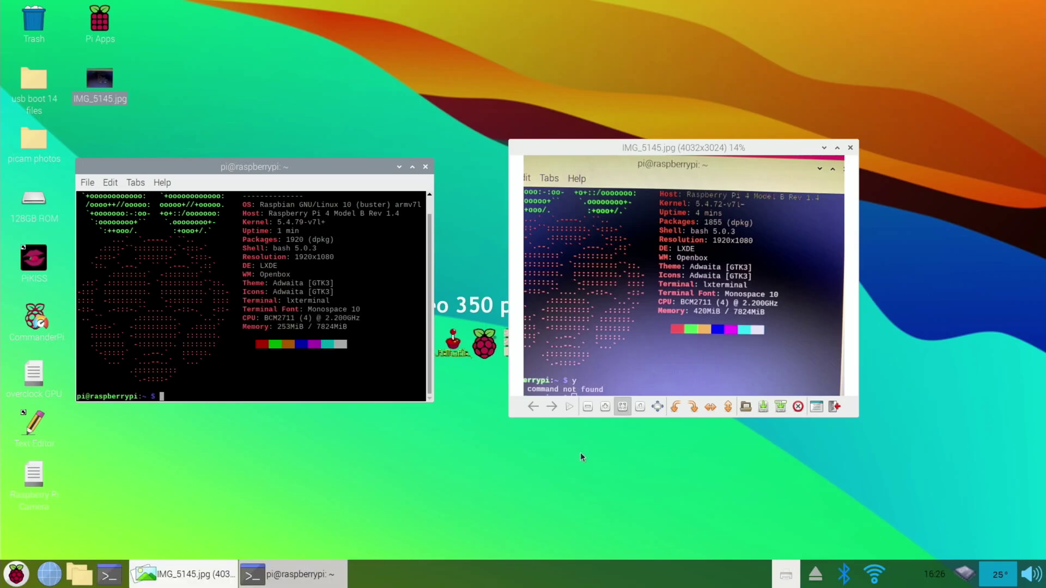
drag(610, 151, 544, 172)
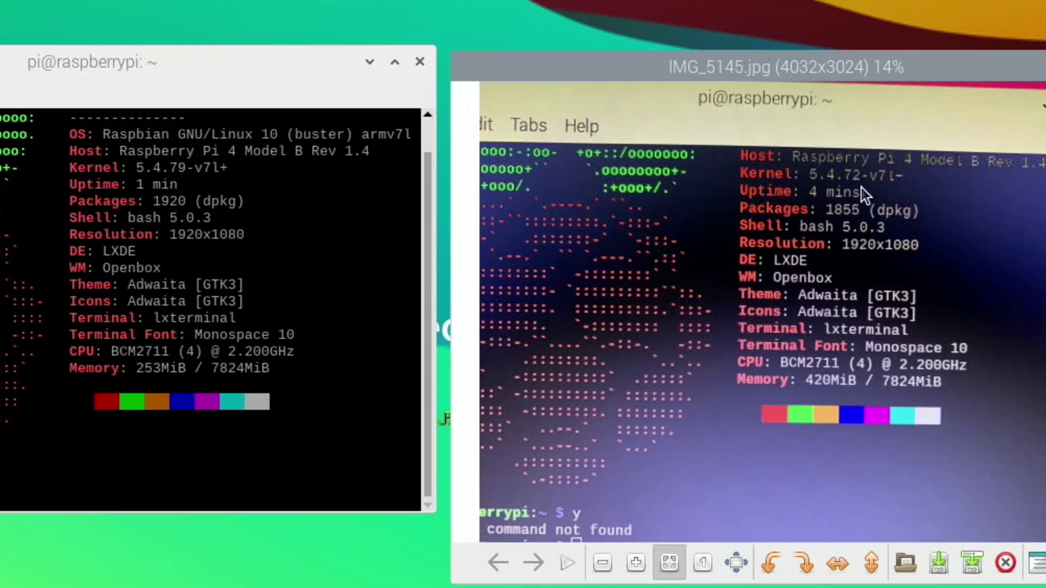